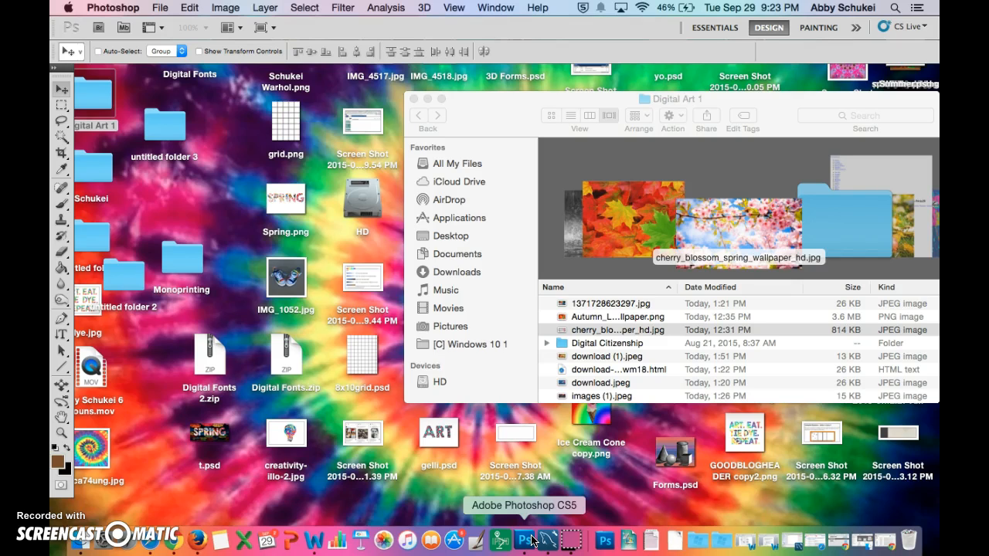
# - Create a new document named Spring1 using the Default Photoshop Size preset (7 x 5 inches, 72 pixels/inch) with transparent background contents
pyautogui.click(161, 9)
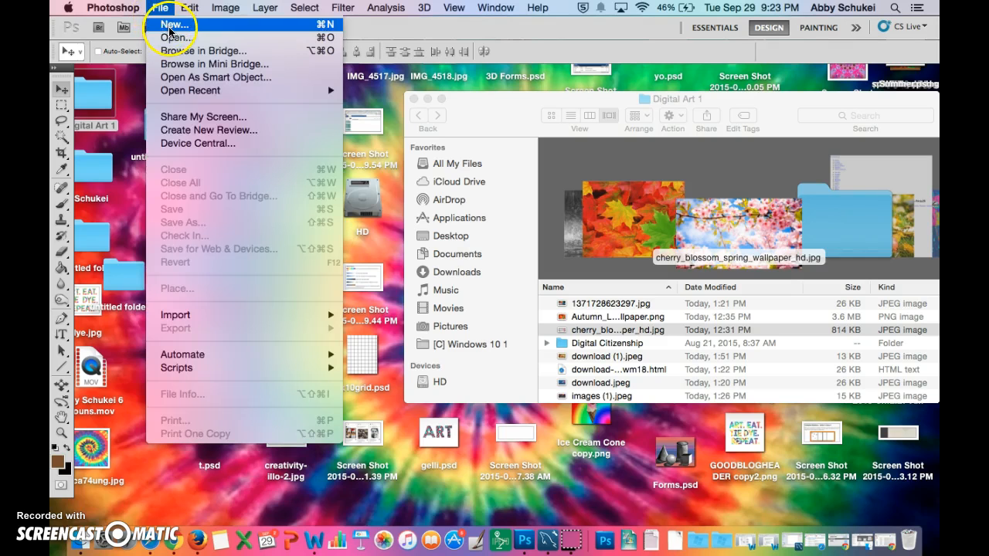
pyautogui.click(170, 32)
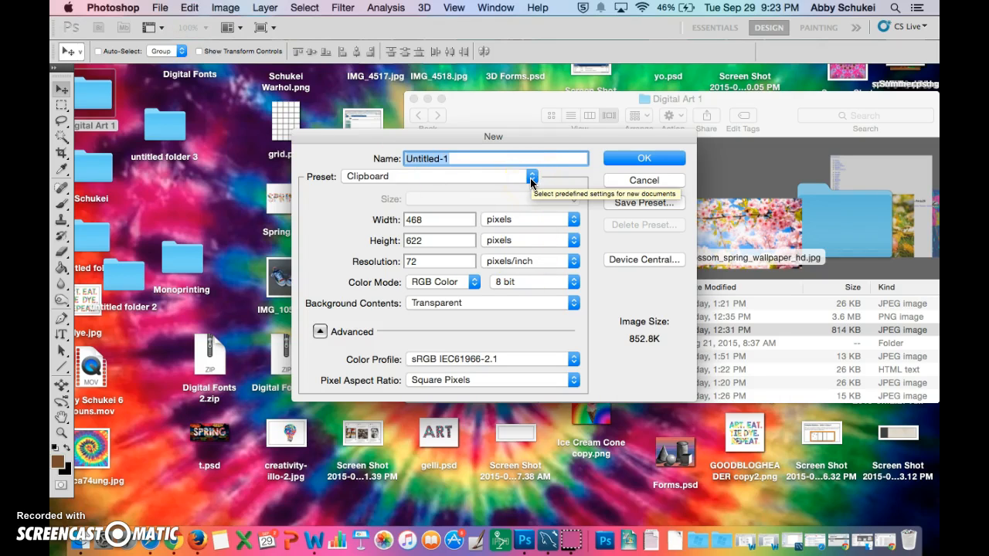
pyautogui.click(532, 183)
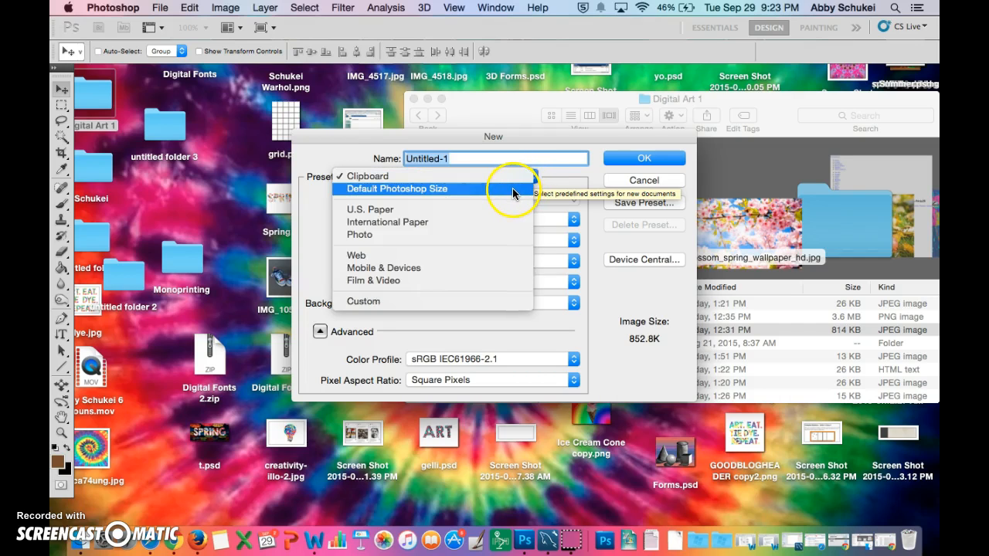
pyautogui.click(513, 191)
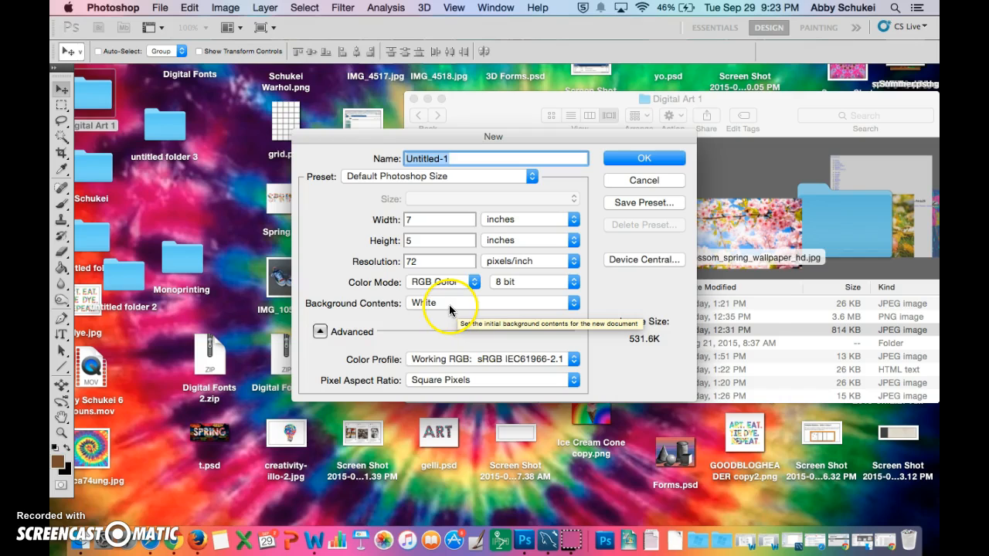
pyautogui.click(574, 305)
pyautogui.click(533, 331)
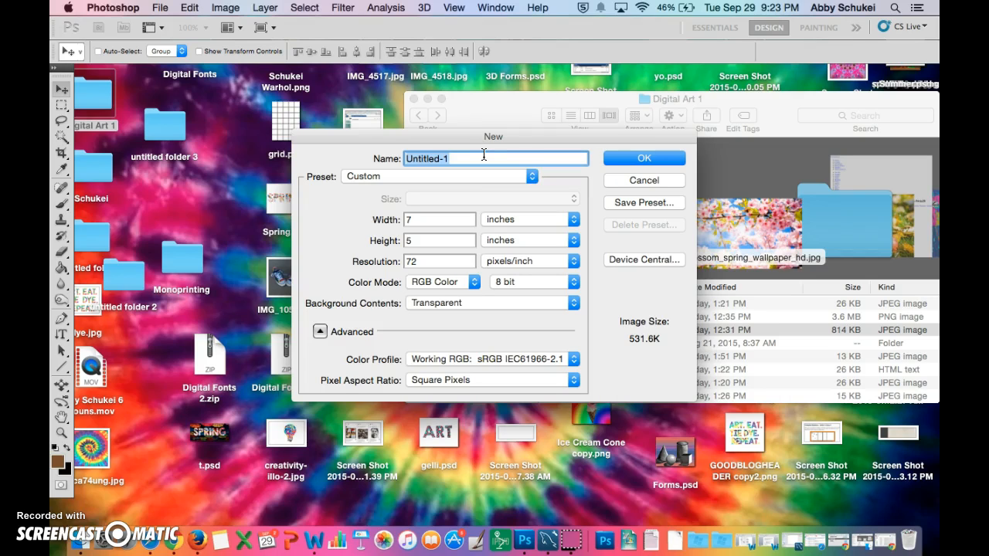
pyautogui.write('Spring1')
pyautogui.click(626, 158)
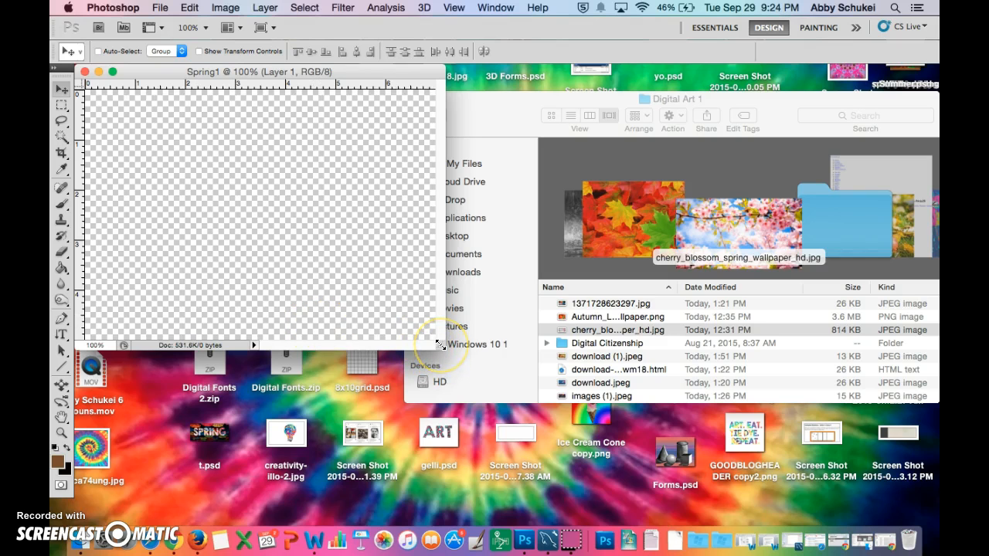
# - Enlarge the document window, place cherry_blossom_spring_wallpaper_hd.jpg from the Digital Art 1 folder into Spring1, and arrange the windows
pyautogui.moveTo(440, 345); pyautogui.dragTo(510, 413)
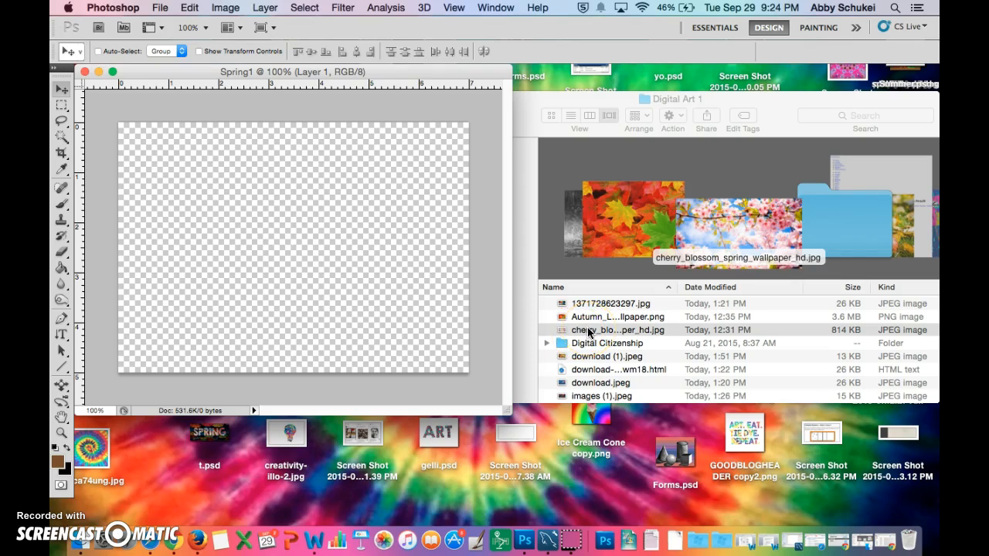
pyautogui.moveTo(589, 332); pyautogui.dragTo(262, 260)
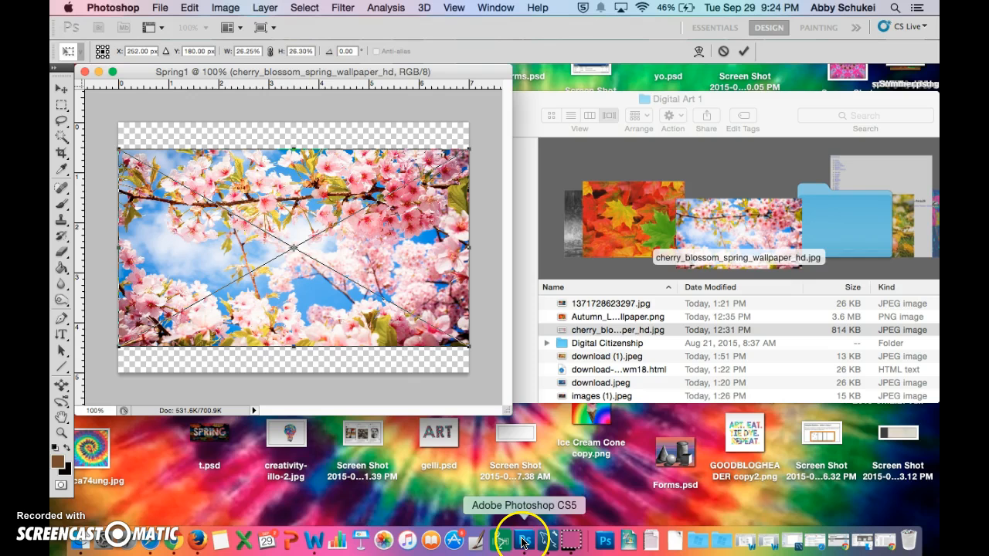
pyautogui.moveTo(136, 73); pyautogui.dragTo(236, 83)
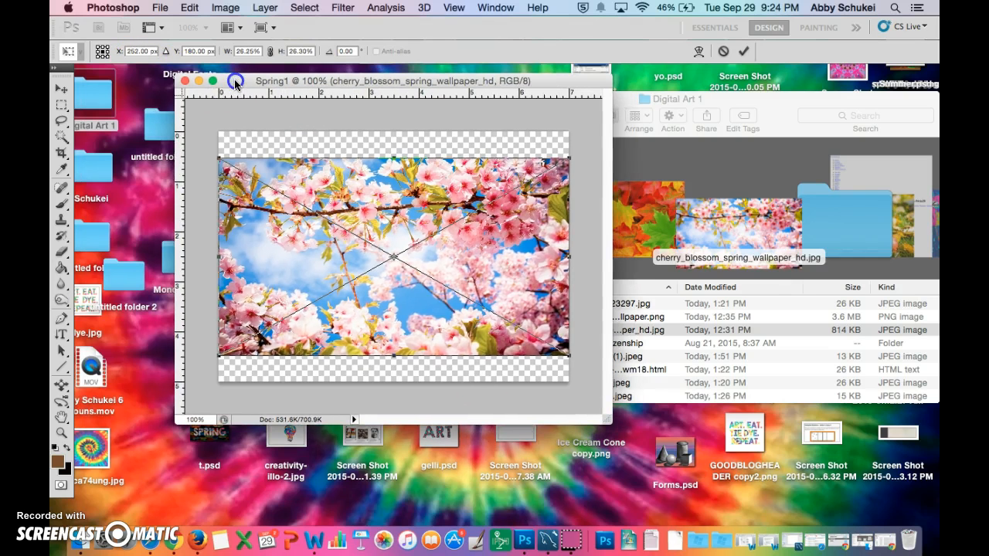
pyautogui.moveTo(761, 101); pyautogui.dragTo(687, 102)
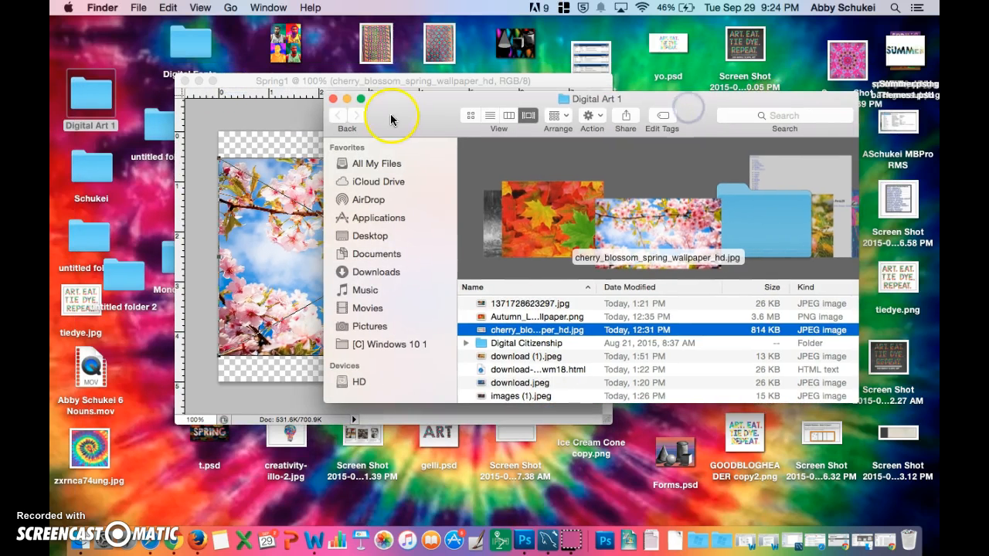
pyautogui.click(240, 83)
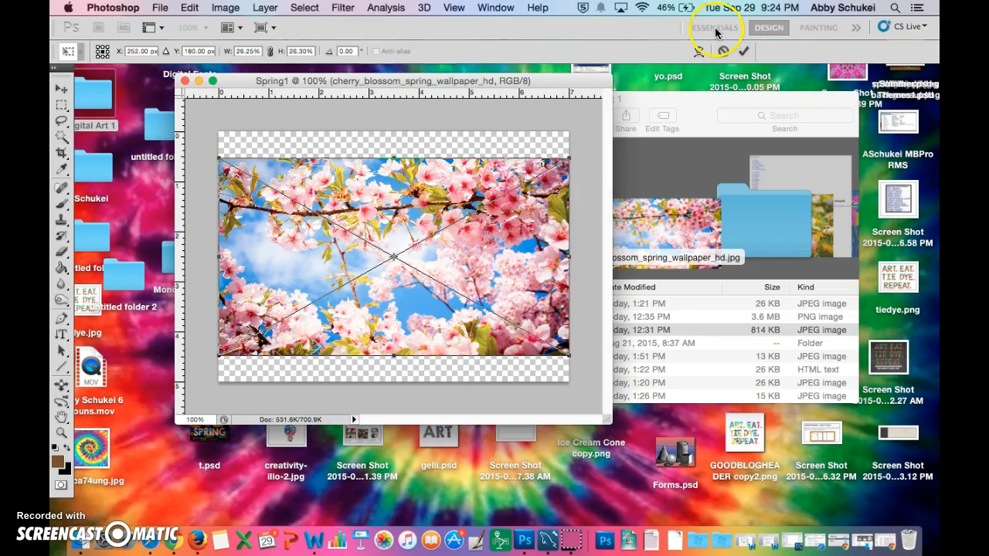
# - Stretch the placed cherry blossom image to about 28% width and 34% height so it covers the whole canvas, and commit the placement
pyautogui.moveTo(221, 358); pyautogui.dragTo(206, 380)
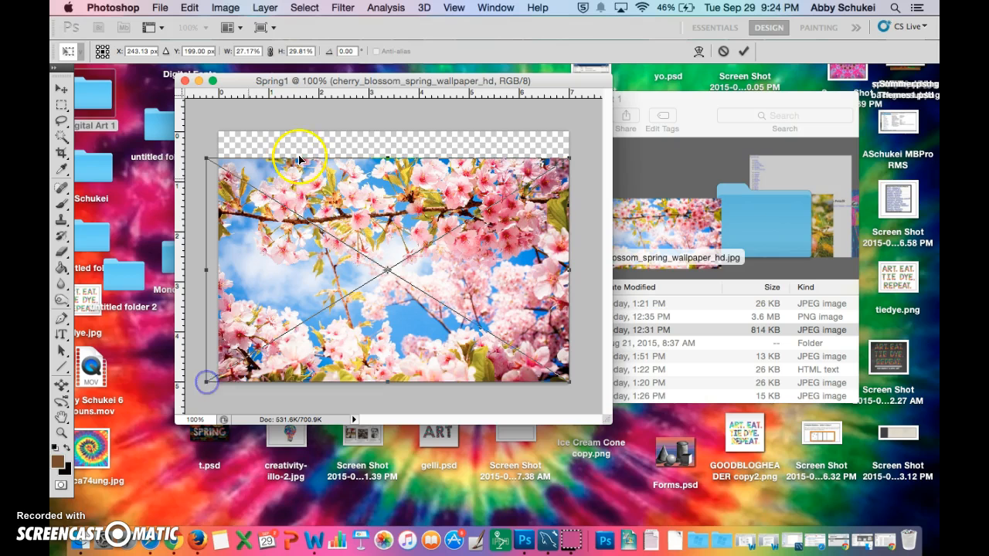
pyautogui.moveTo(387, 158); pyautogui.dragTo(382, 129)
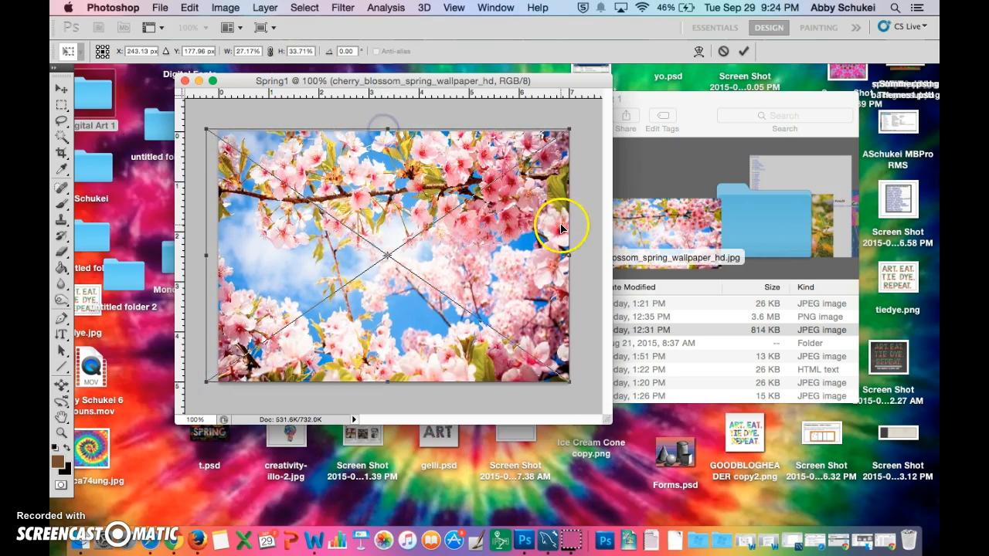
pyautogui.moveTo(569, 255)
pyautogui.mouseDown()
pyautogui.moveTo(623, 260)
pyautogui.moveTo(583, 265)
pyautogui.mouseUp()
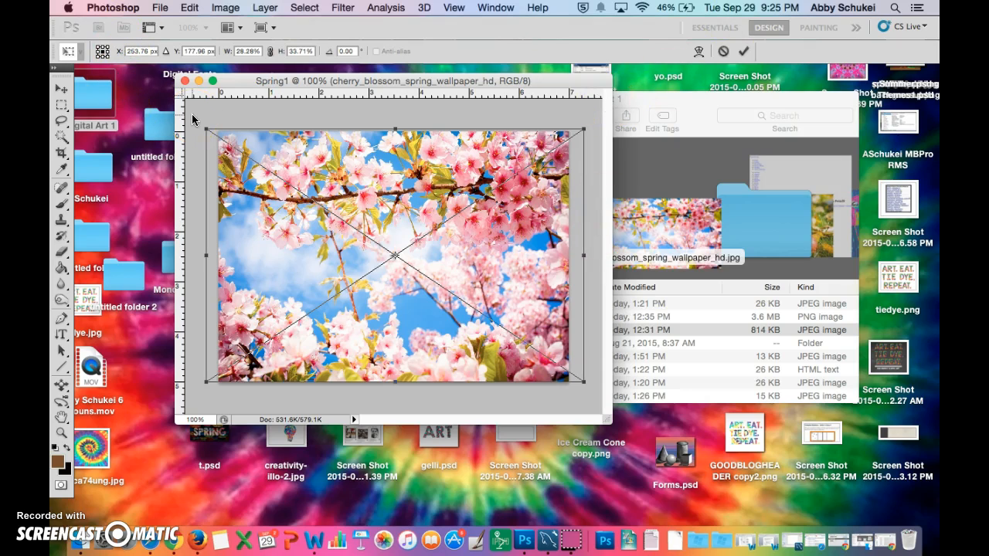
pyautogui.press('Return')
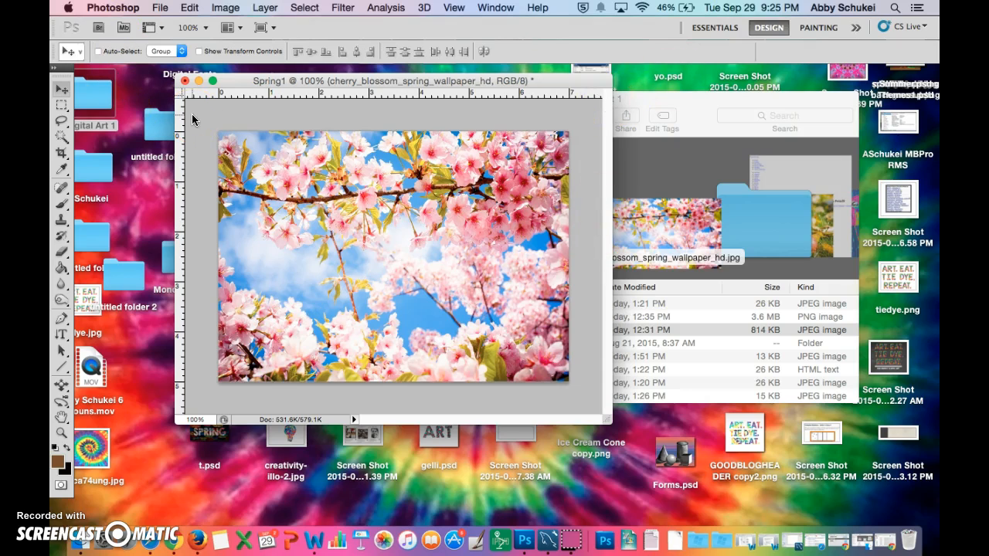
# - Switch to the Essentials workspace and rasterize the cherry blossom layer
pyautogui.click(705, 31)
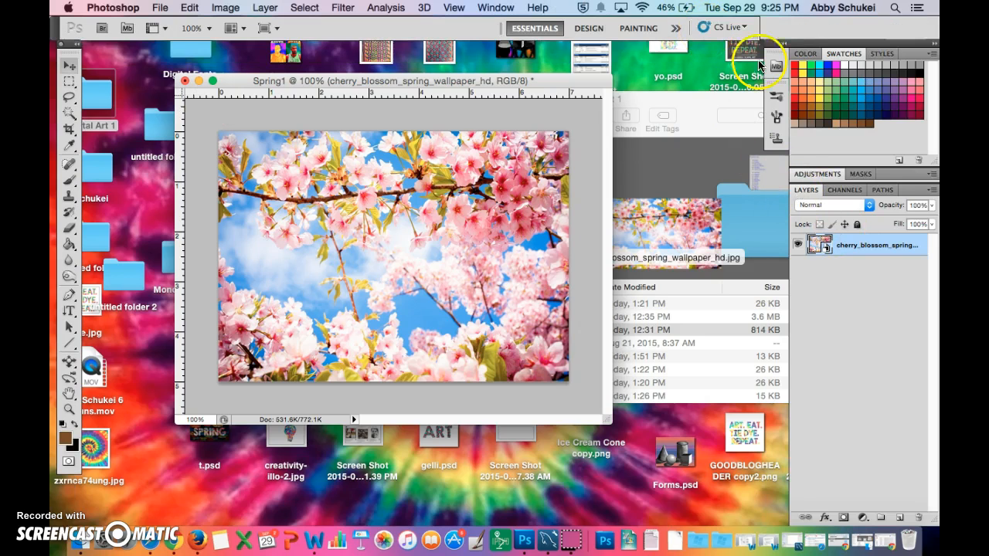
pyautogui.rightClick(838, 245)
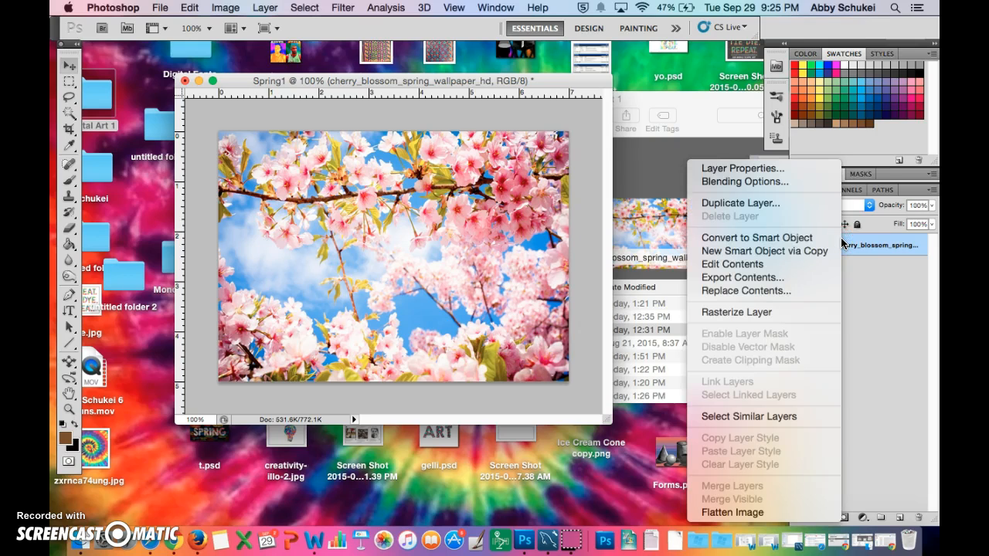
pyautogui.click(784, 313)
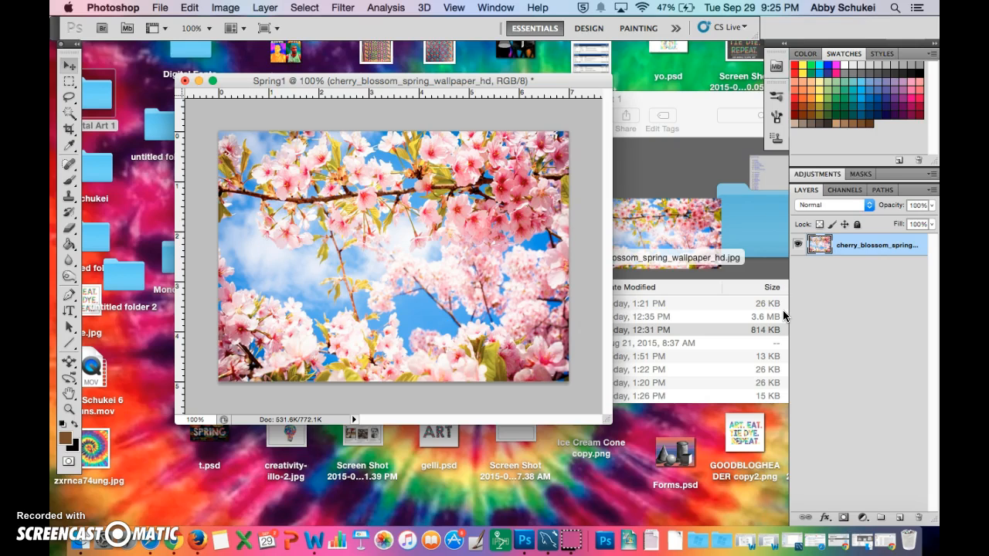
# - Add the horizontal text SPRING over the sky in the left half of the image and commit it
pyautogui.click(73, 317)
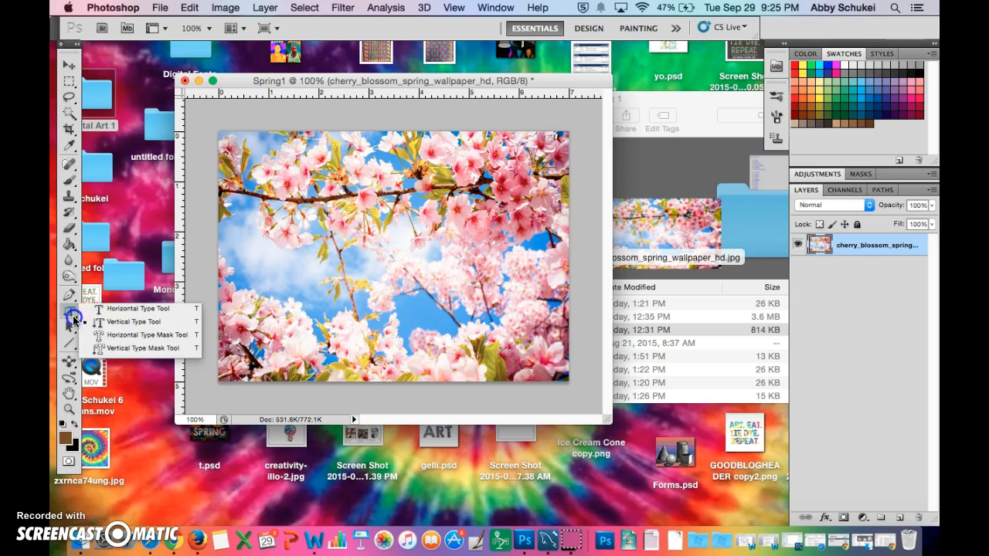
pyautogui.click(110, 309)
pyautogui.click(71, 312)
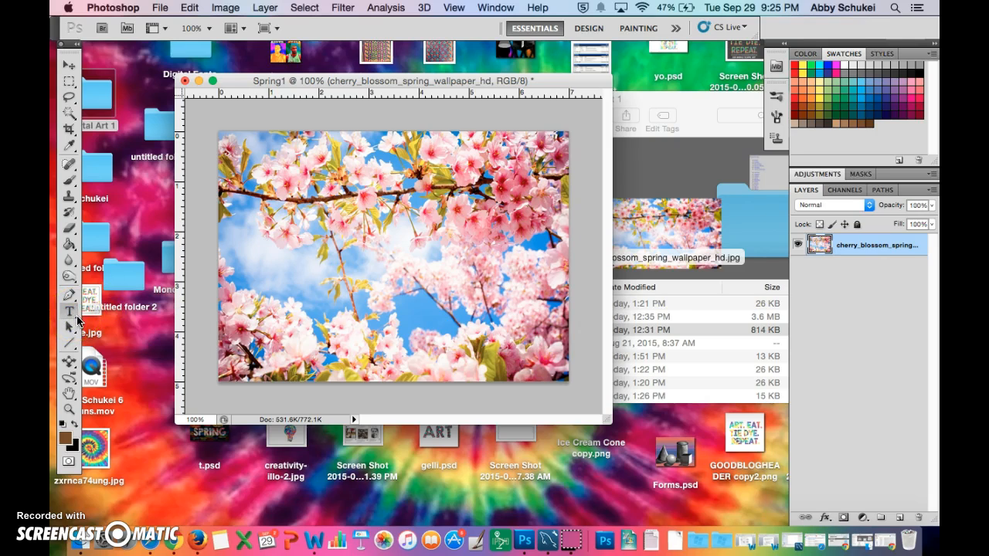
pyautogui.click(79, 320)
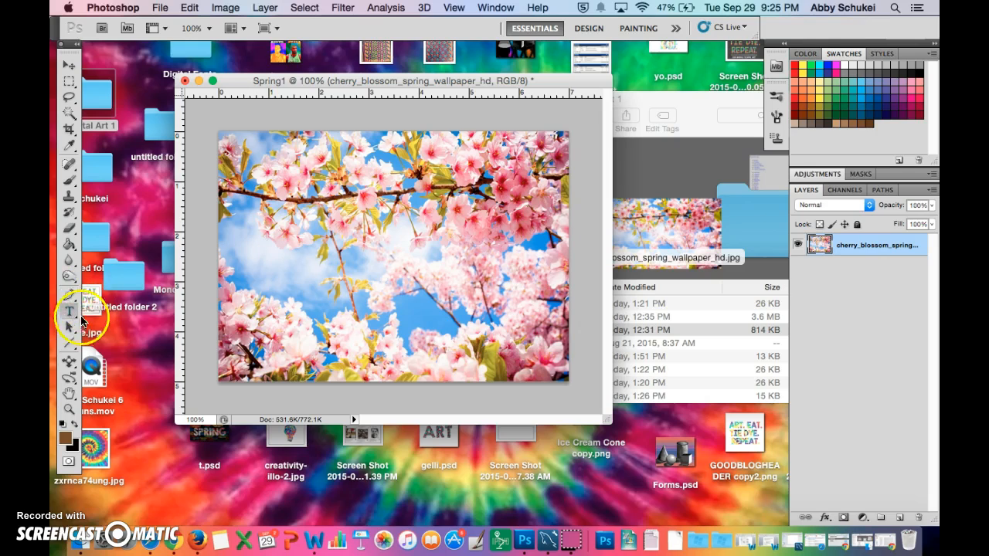
pyautogui.click(71, 313)
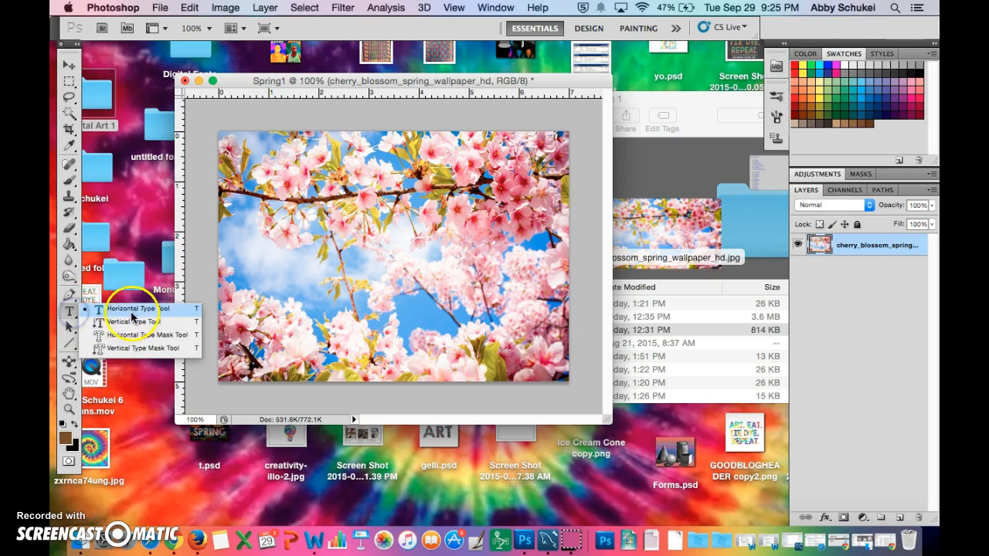
pyautogui.click(70, 312)
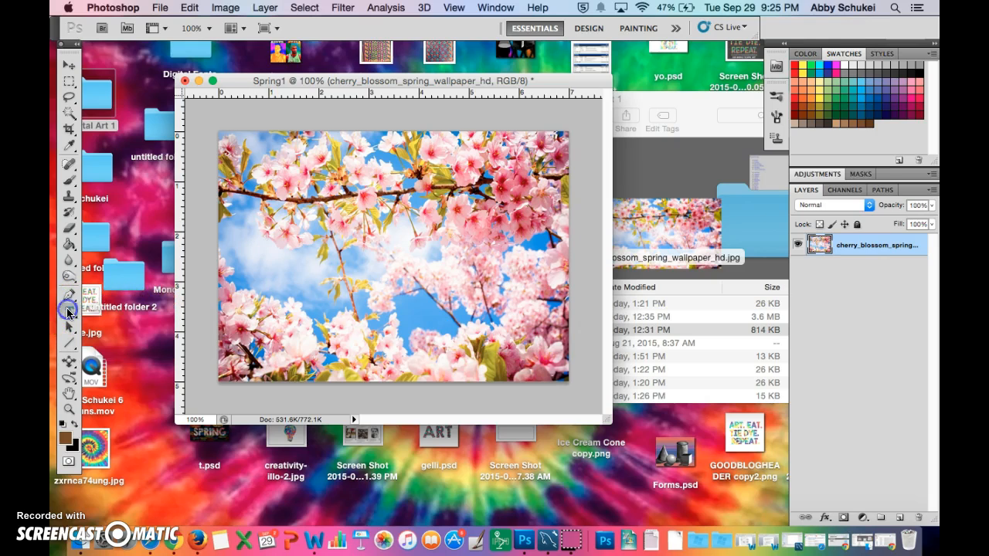
pyautogui.click(293, 248)
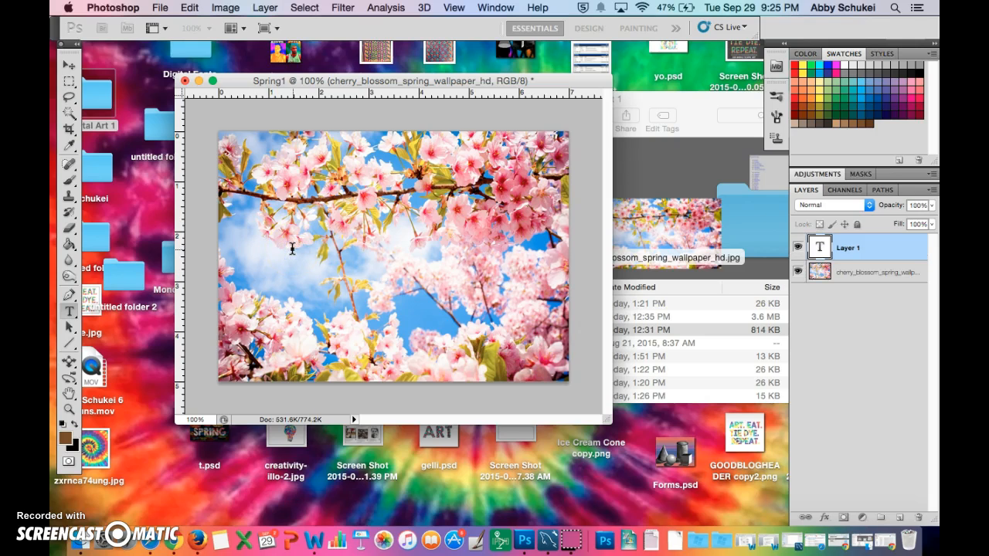
pyautogui.write('SPRIN')
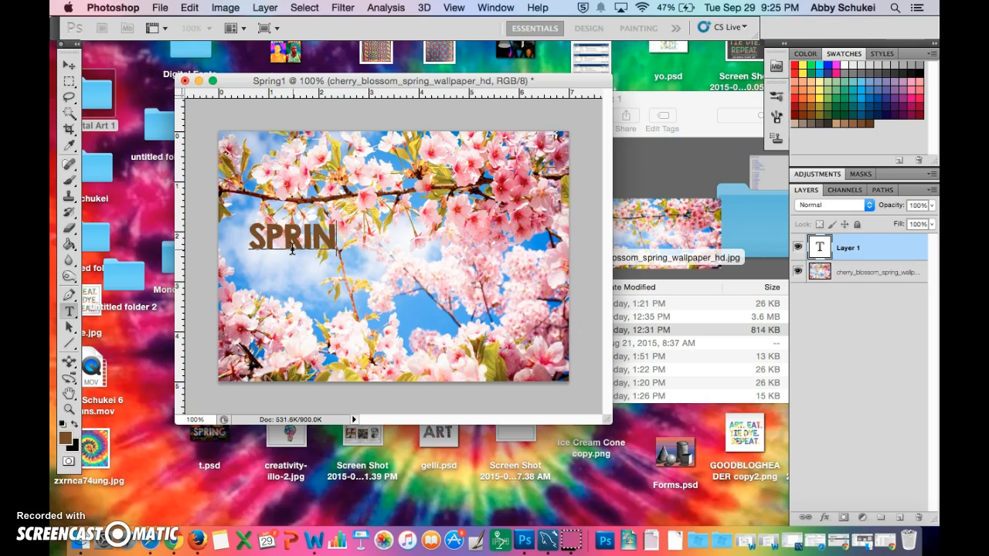
pyautogui.write('G')
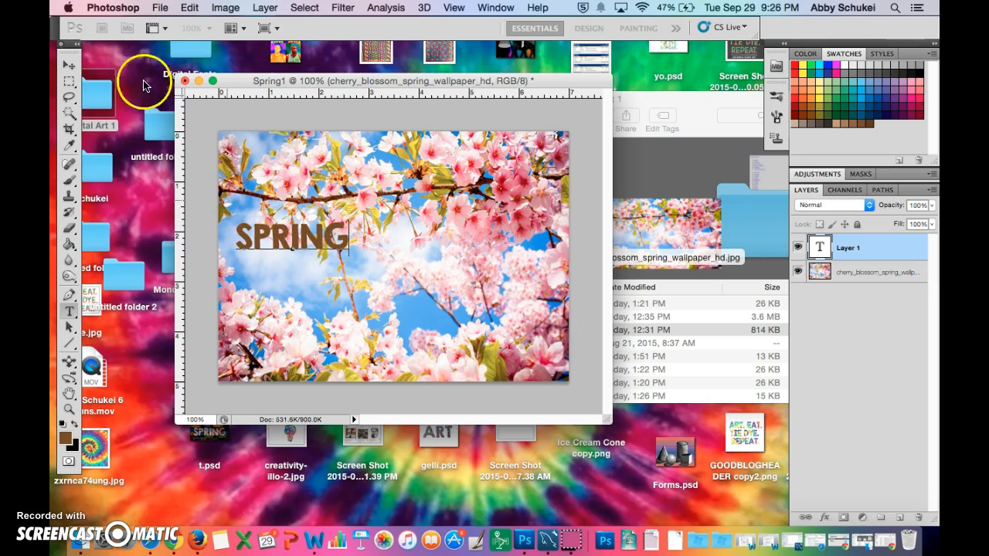
pyautogui.click(72, 67)
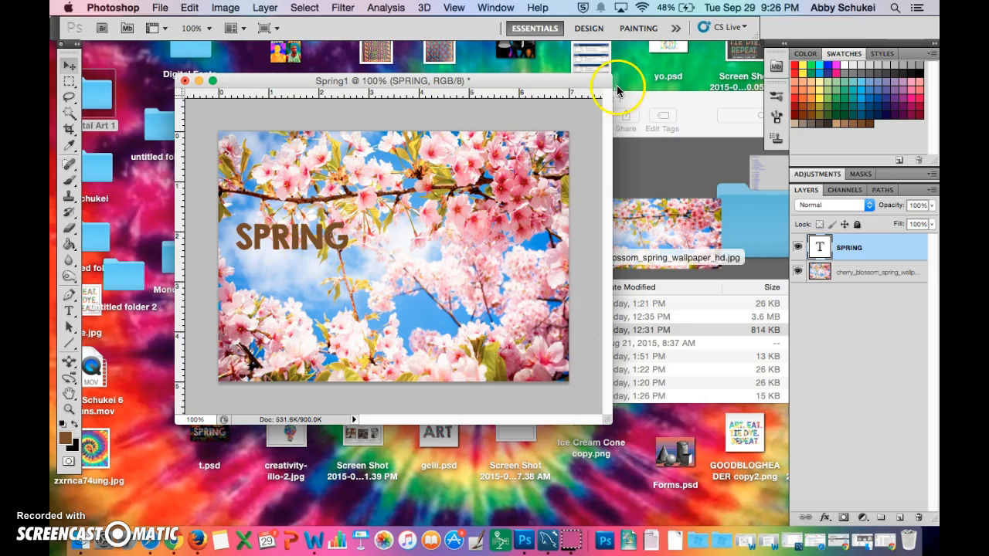
pyautogui.click(587, 28)
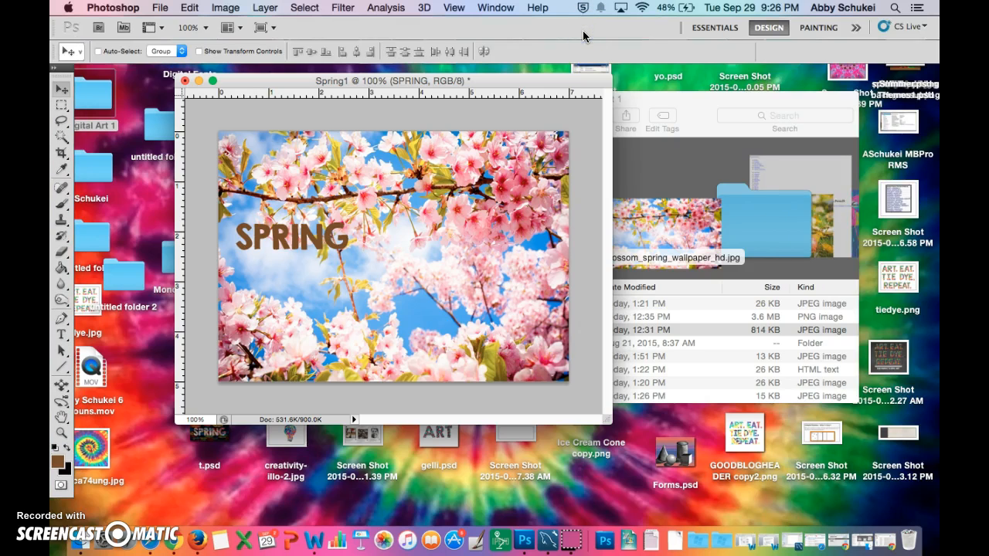
pyautogui.click(711, 28)
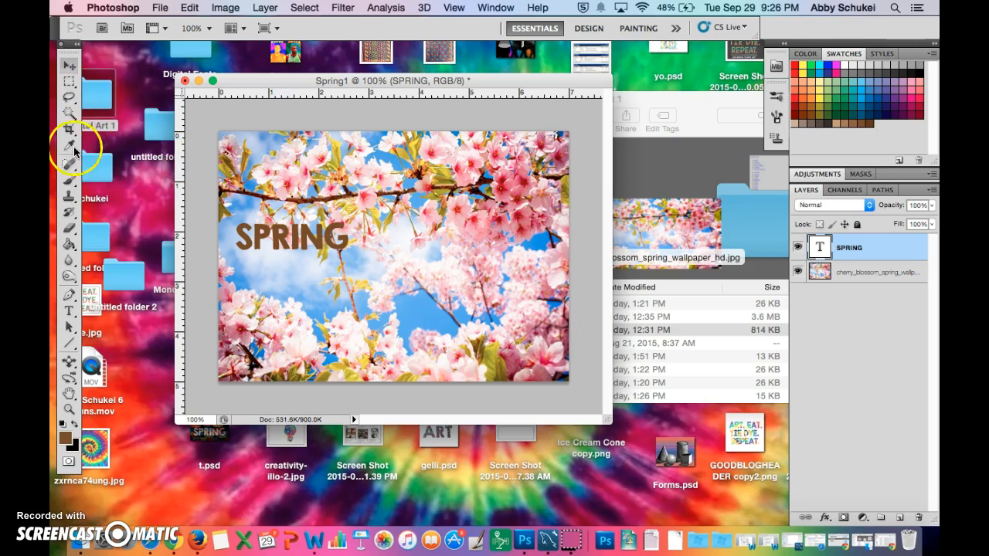
# - Select the SPRING text for editing and switch to the Design workspace
pyautogui.click(69, 313)
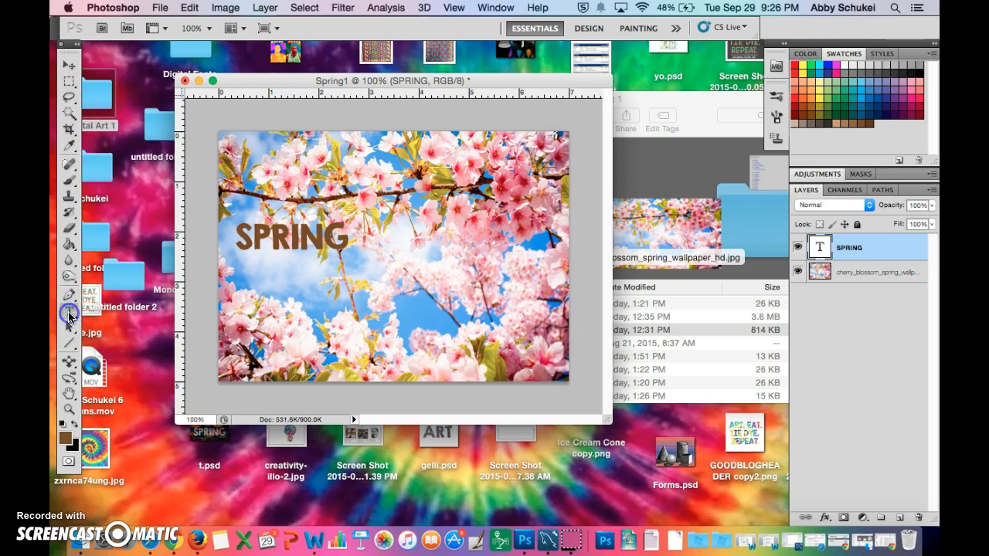
pyautogui.doubleClick(276, 244)
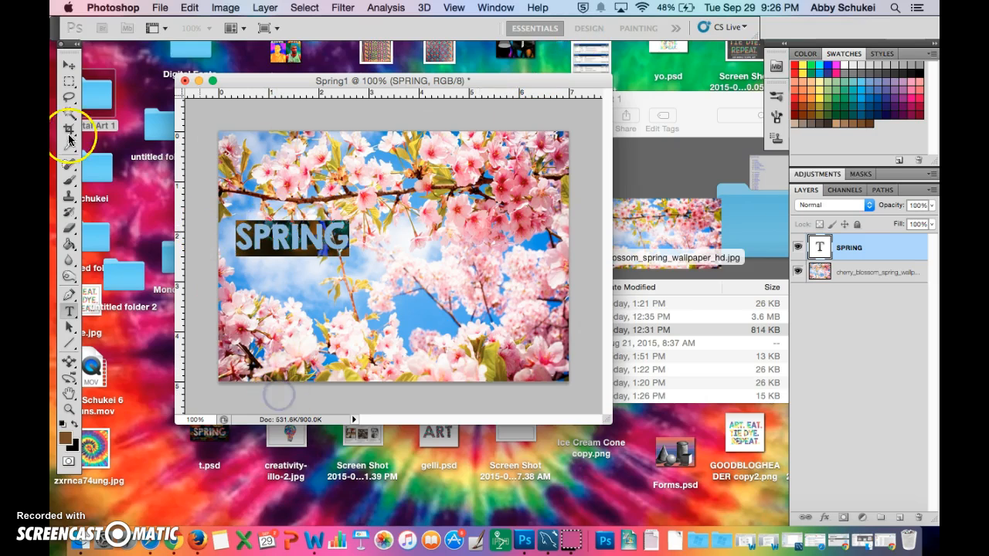
pyautogui.click(70, 68)
pyautogui.click(595, 29)
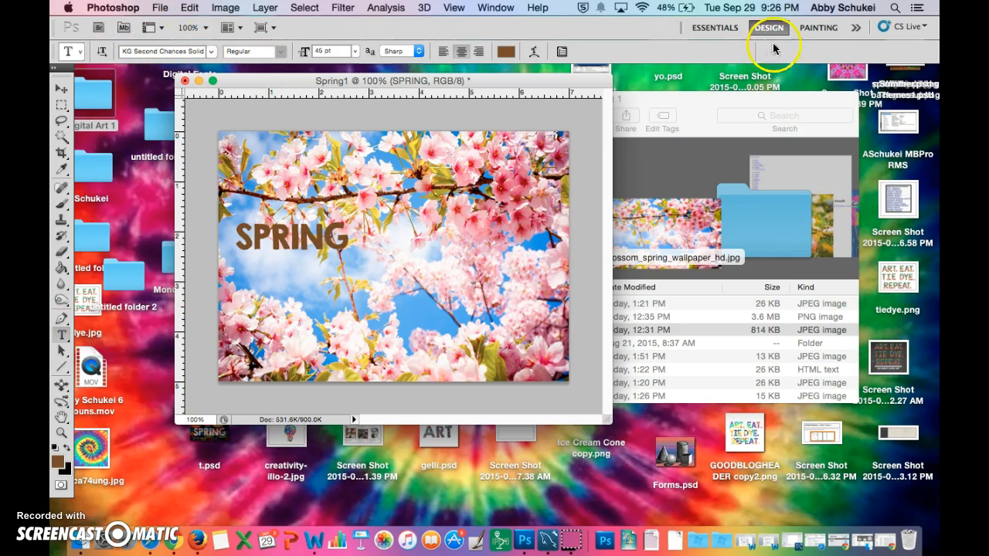
pyautogui.click(715, 28)
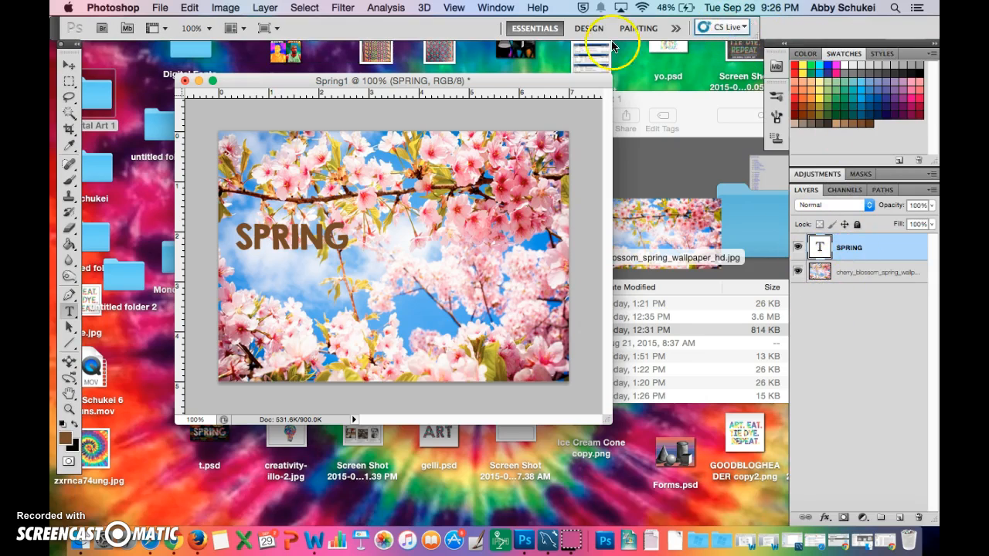
pyautogui.click(585, 29)
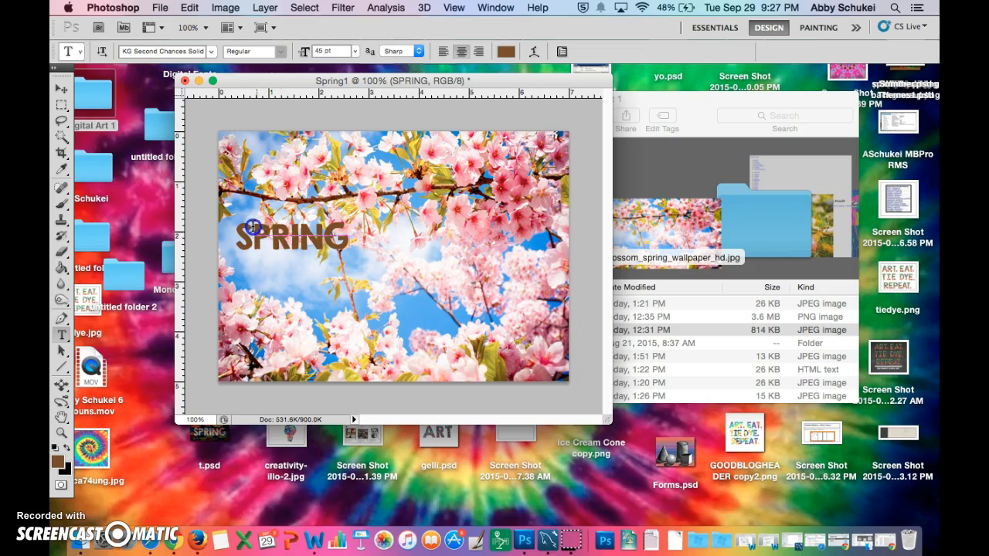
# - Try to select the SPRING text again for editing
pyautogui.click(303, 242)
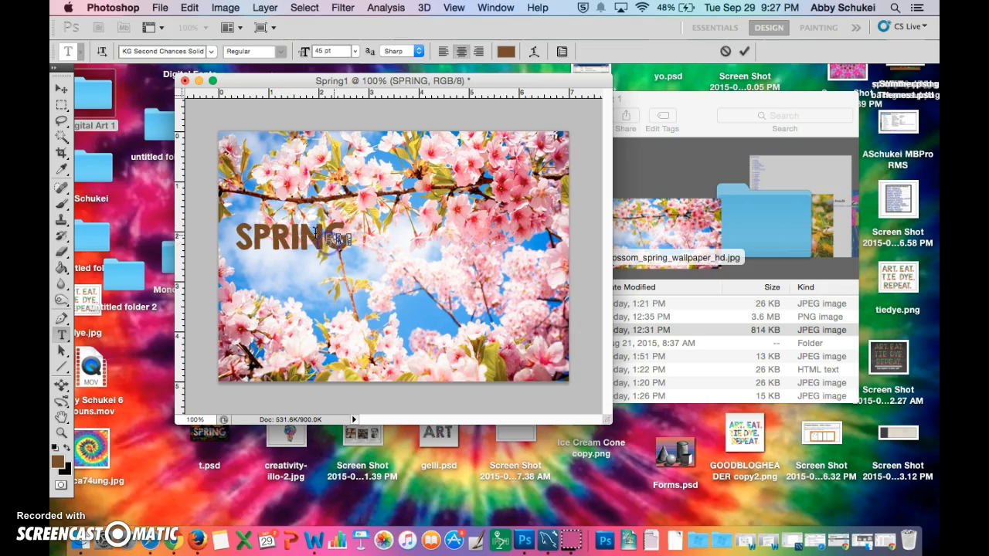
pyautogui.click(265, 239)
pyautogui.click(355, 258)
pyautogui.click(61, 88)
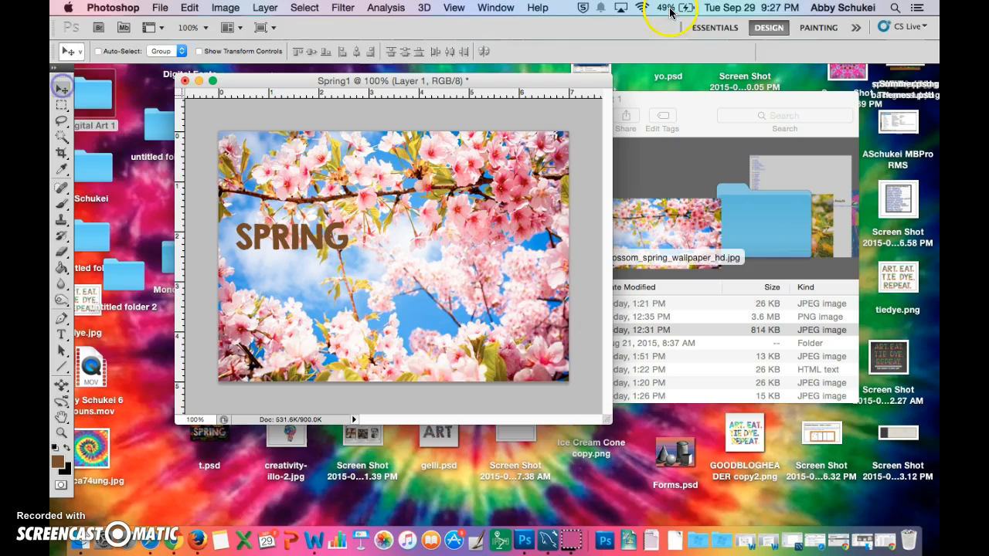
# - Return to the Essentials workspace and delete the stray empty text layer above SPRING
pyautogui.click(717, 31)
pyautogui.rightClick(859, 249)
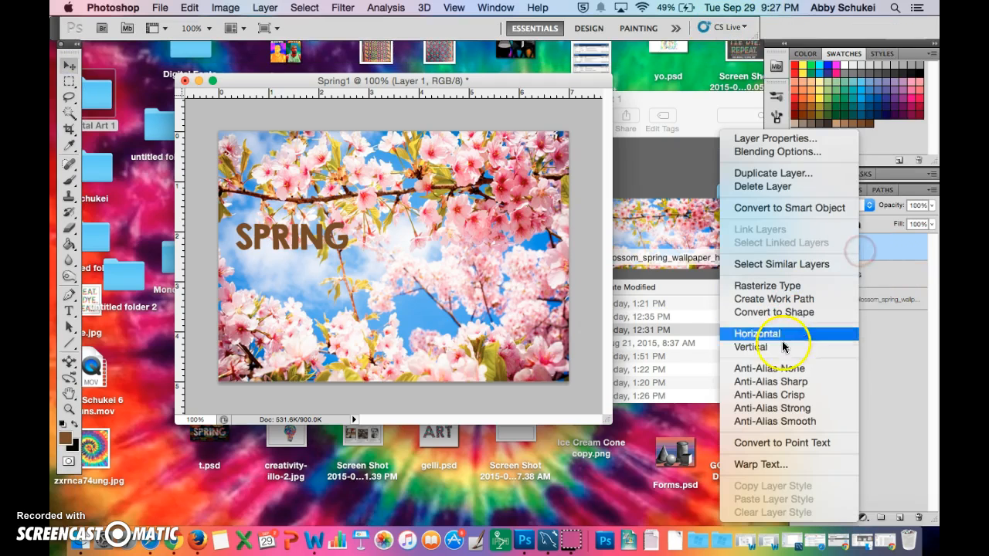
pyautogui.click(759, 186)
pyautogui.click(599, 214)
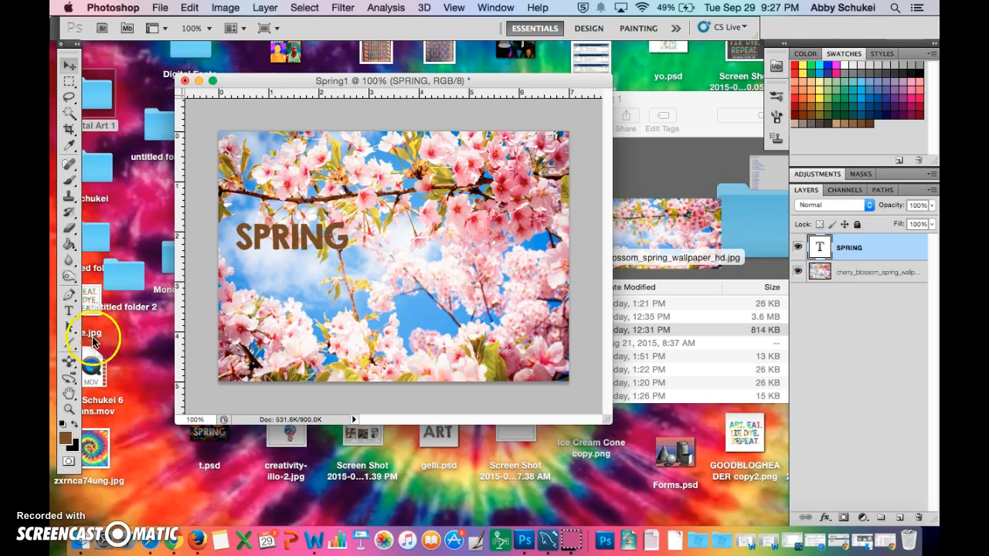
# - Switch to the Design workspace with the SPRING text layer active and no text edit in progress
pyautogui.click(69, 311)
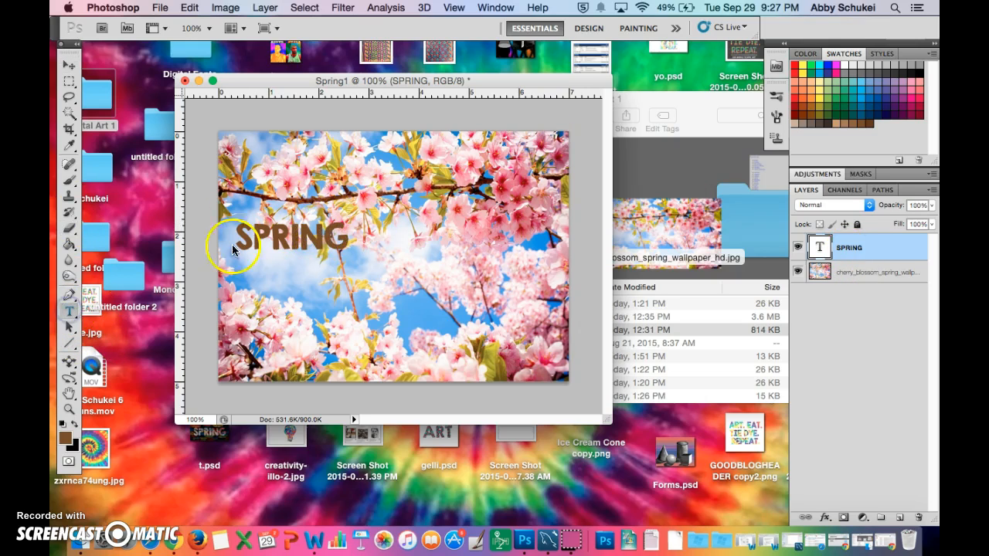
pyautogui.click(292, 241)
pyautogui.moveTo(351, 236); pyautogui.dragTo(227, 231)
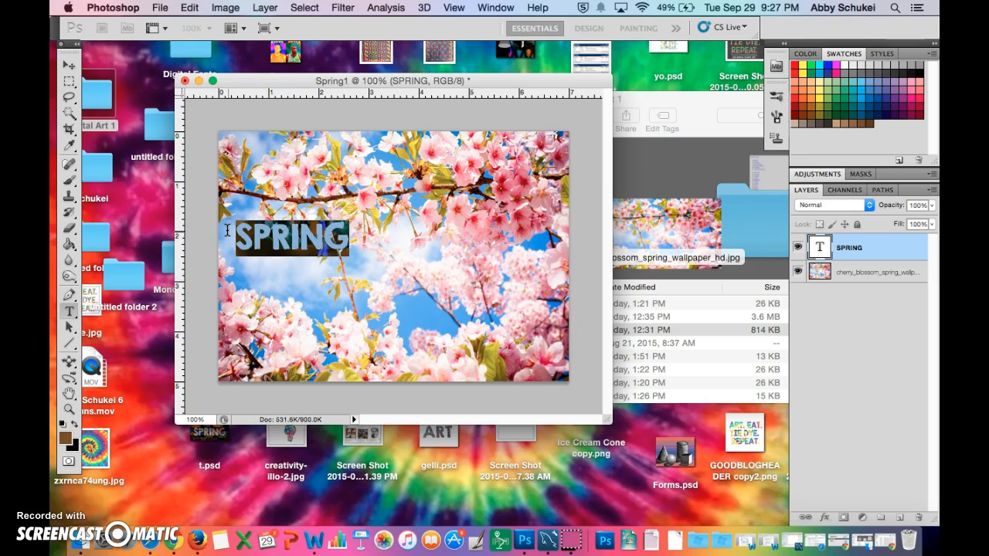
pyautogui.click(587, 29)
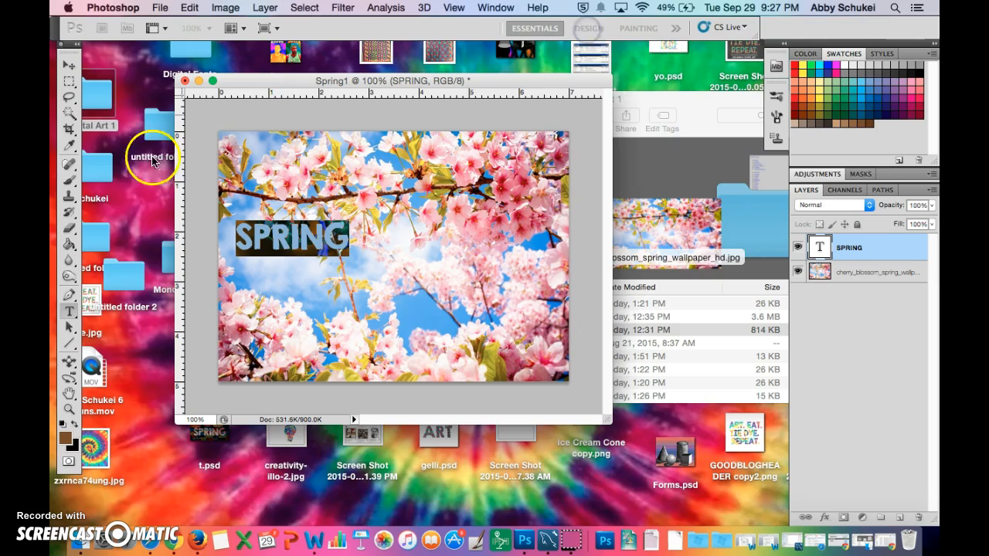
pyautogui.click(69, 65)
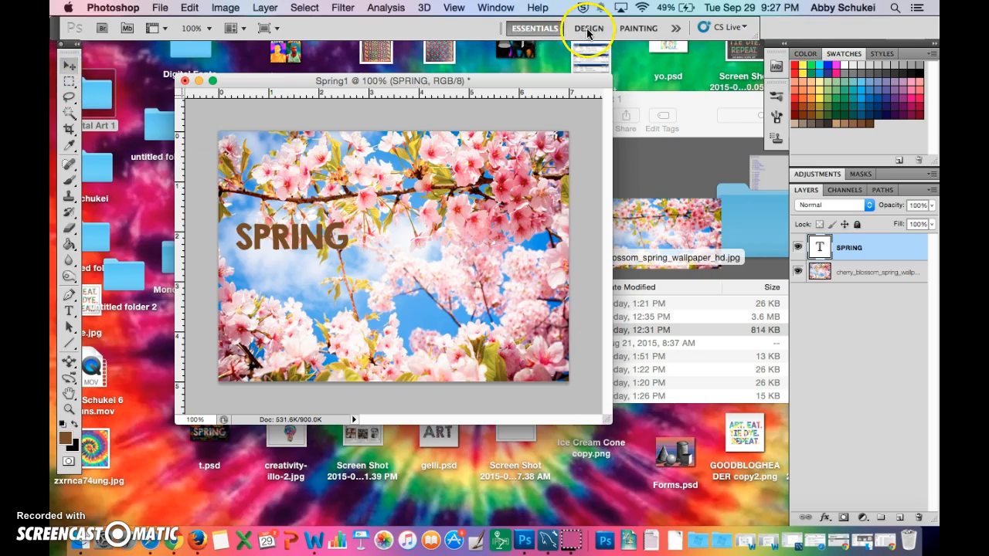
pyautogui.click(587, 31)
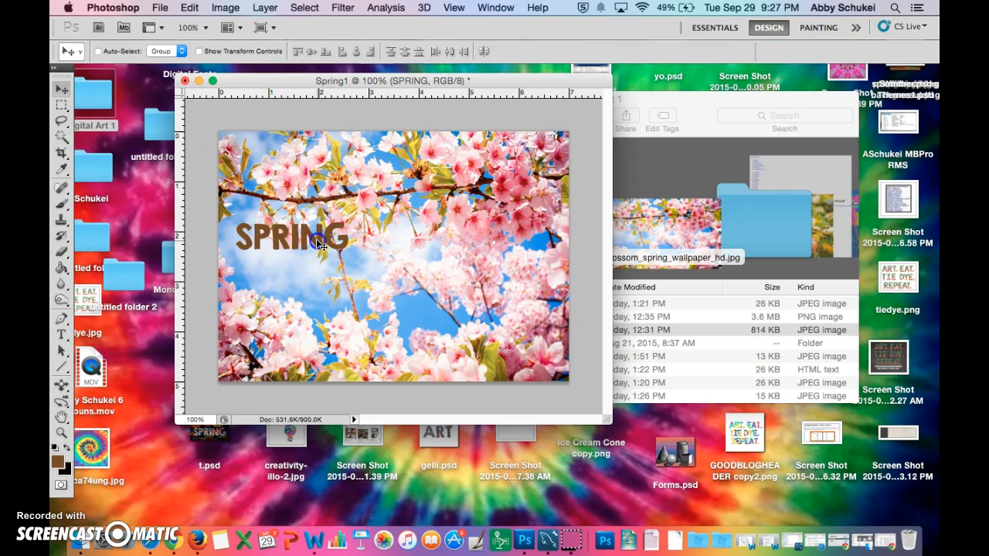
# - Select the whole word SPRING and look through the available fonts without picking another one
pyautogui.click(61, 334)
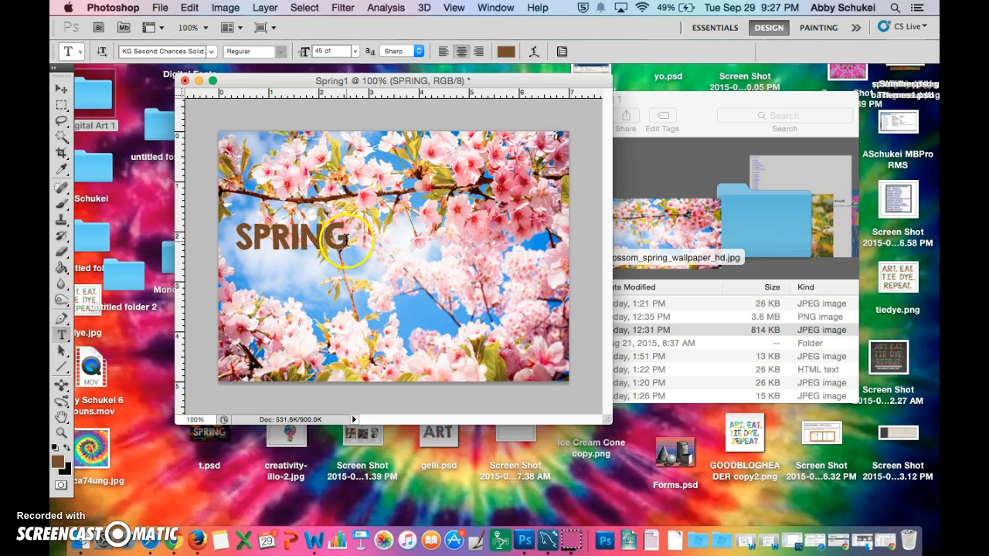
pyautogui.moveTo(346, 239); pyautogui.dragTo(218, 235)
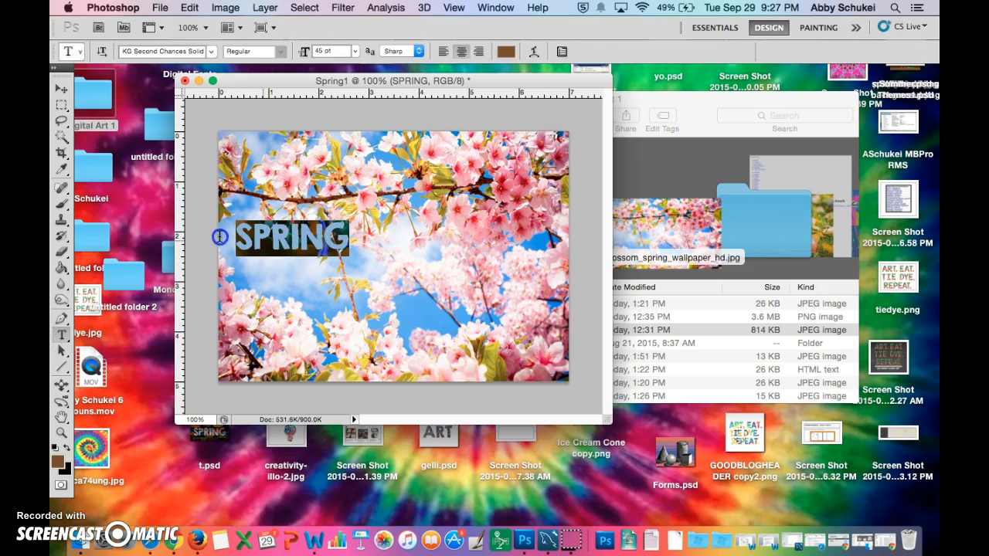
pyautogui.click(209, 51)
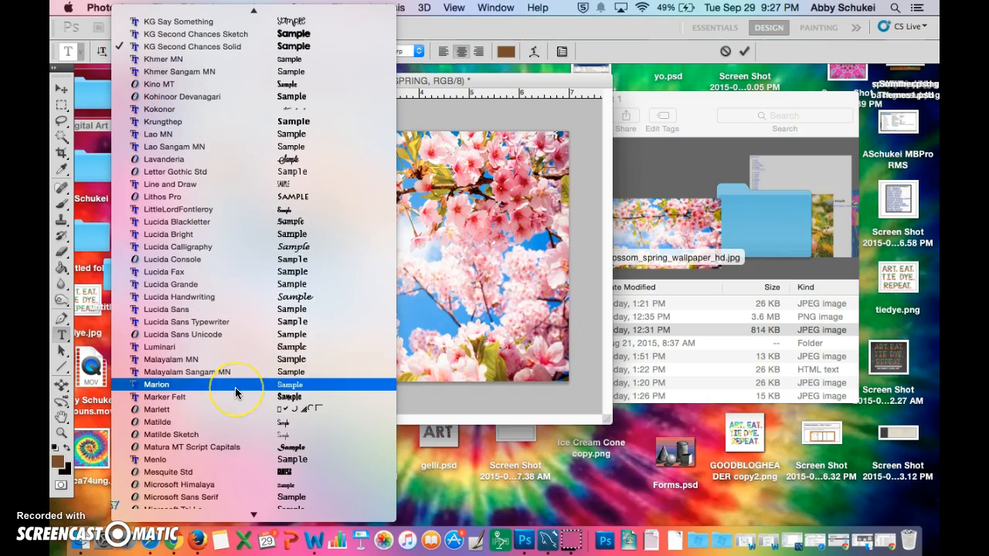
pyautogui.scroll(-5, 235, 388)
pyautogui.scroll(-10, 235, 387)
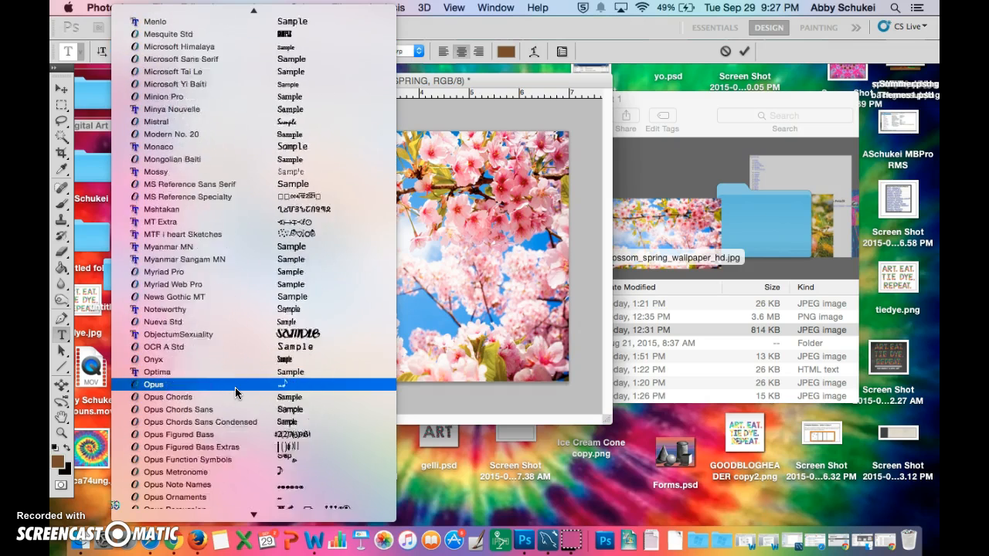
pyautogui.scroll(12, 235, 387)
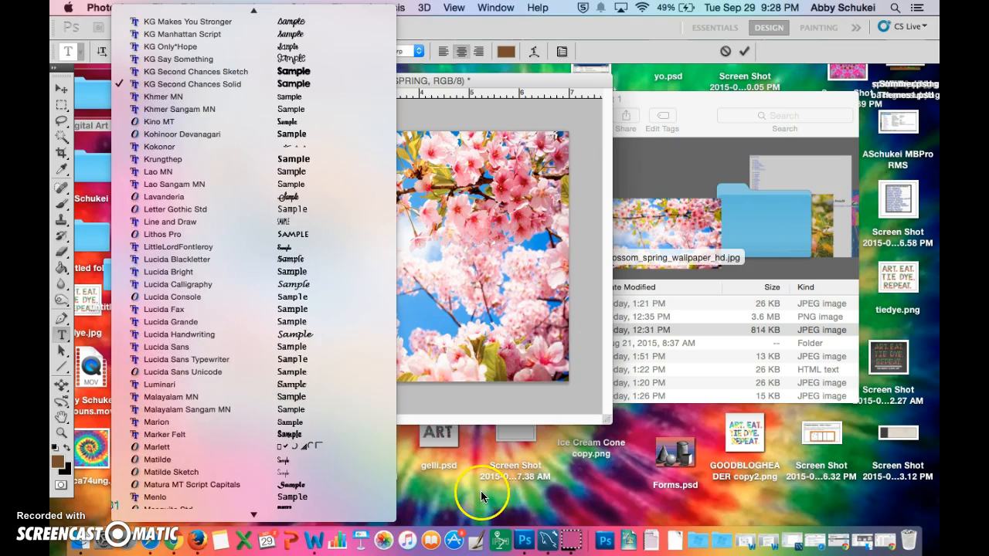
pyautogui.click(481, 492)
pyautogui.click(203, 324)
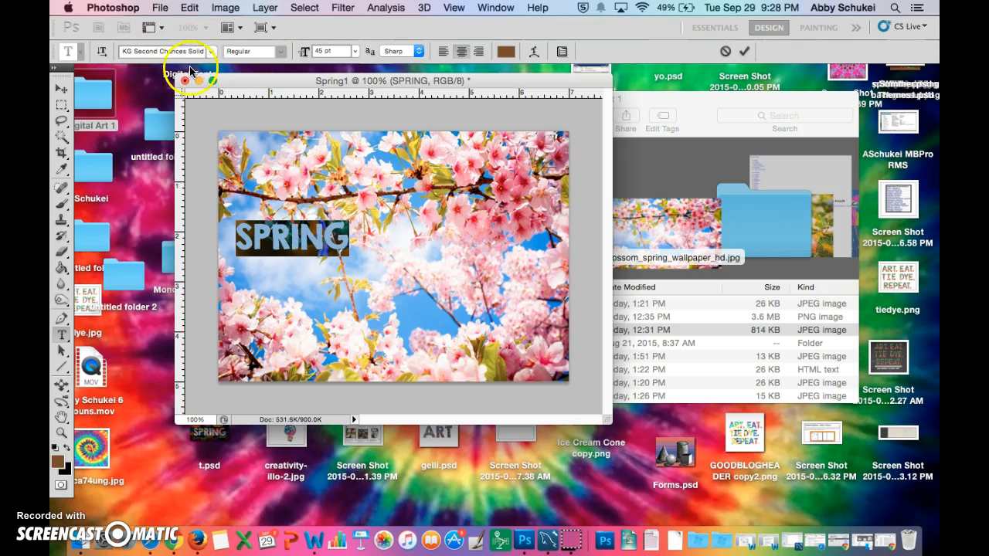
# - Set the SPRING text size to 72 pt and move the word to the middle of the image
pyautogui.click(355, 51)
pyautogui.click(347, 190)
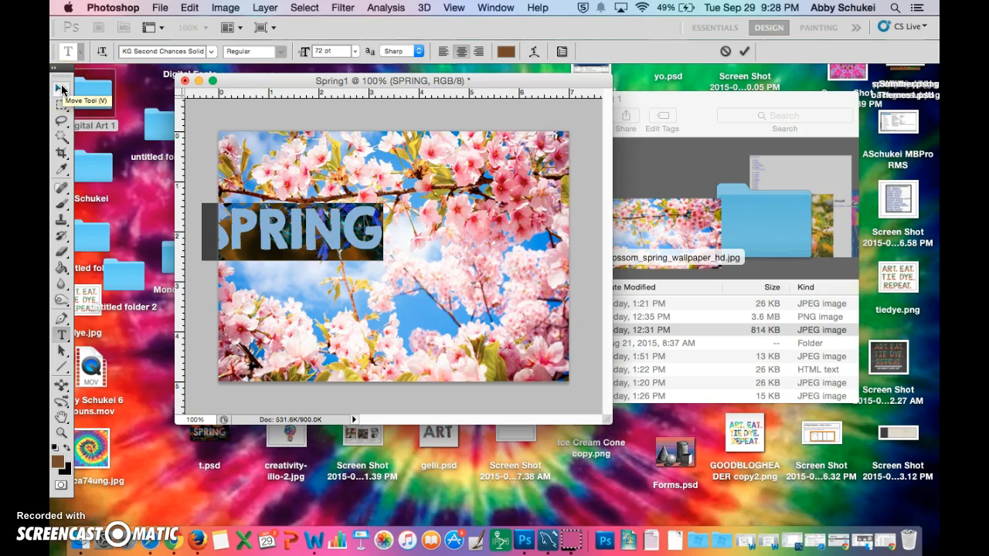
pyautogui.click(62, 88)
pyautogui.moveTo(234, 235); pyautogui.dragTo(329, 264)
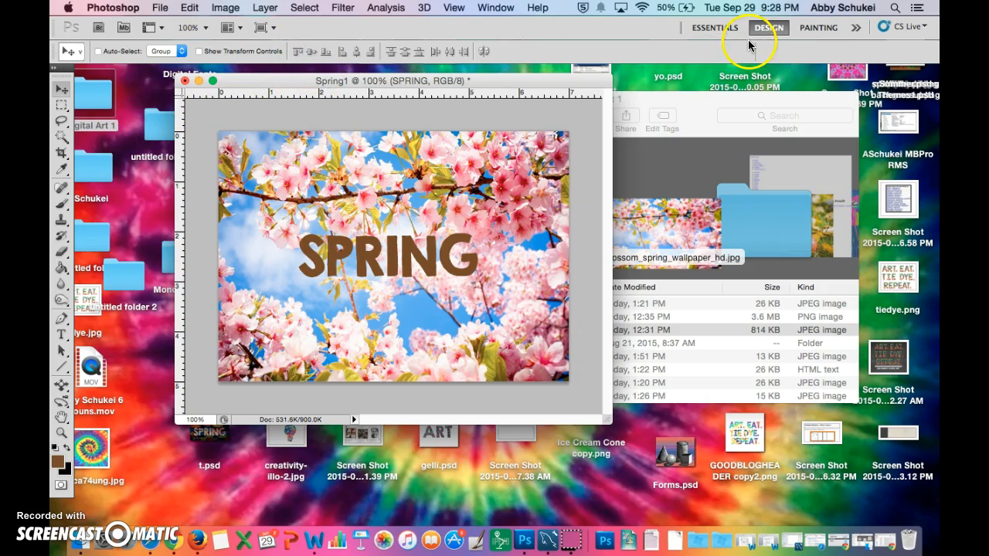
# - Enlarge the SPRING text, trying 100 pt and 150 pt and settling on 130 pt
pyautogui.click(60, 334)
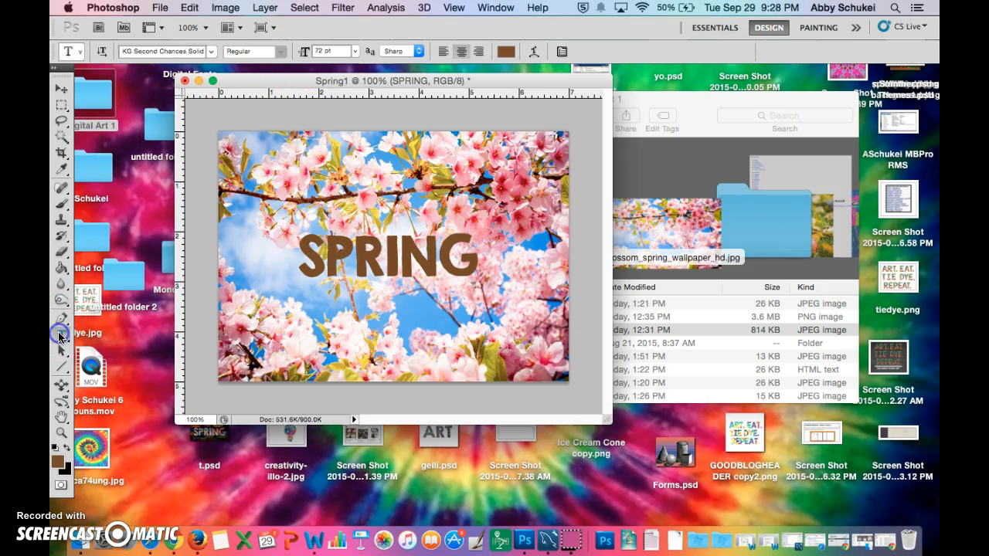
pyautogui.click(356, 53)
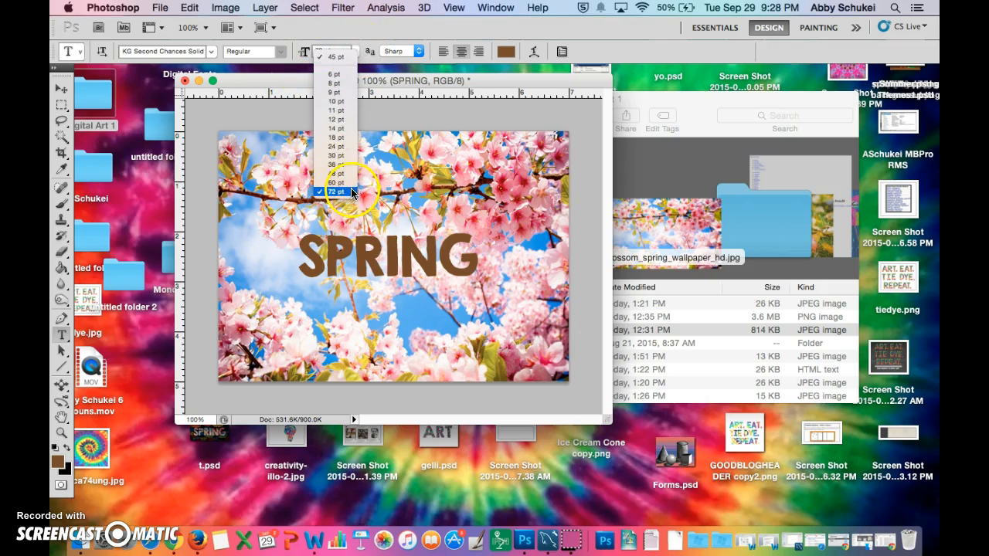
pyautogui.click(337, 52)
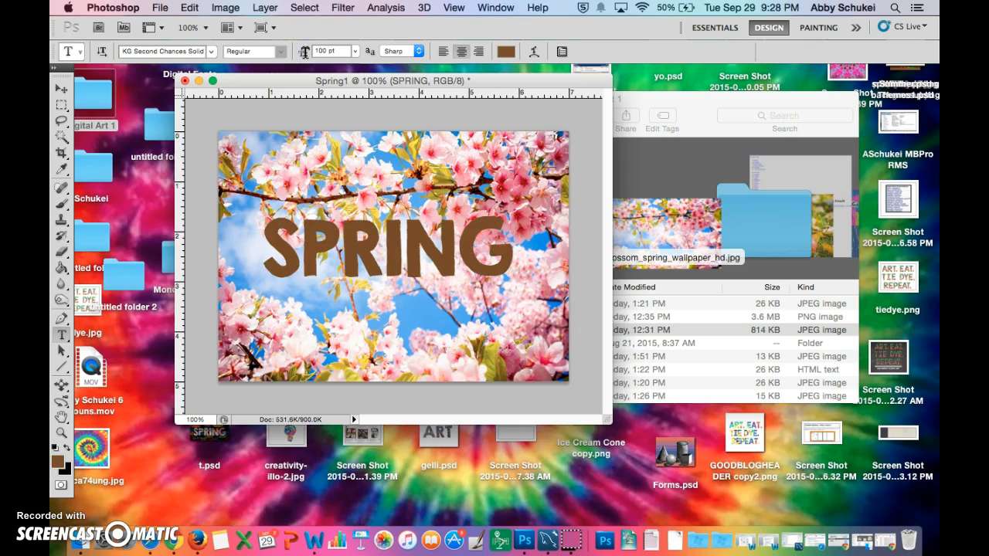
pyautogui.click(324, 51)
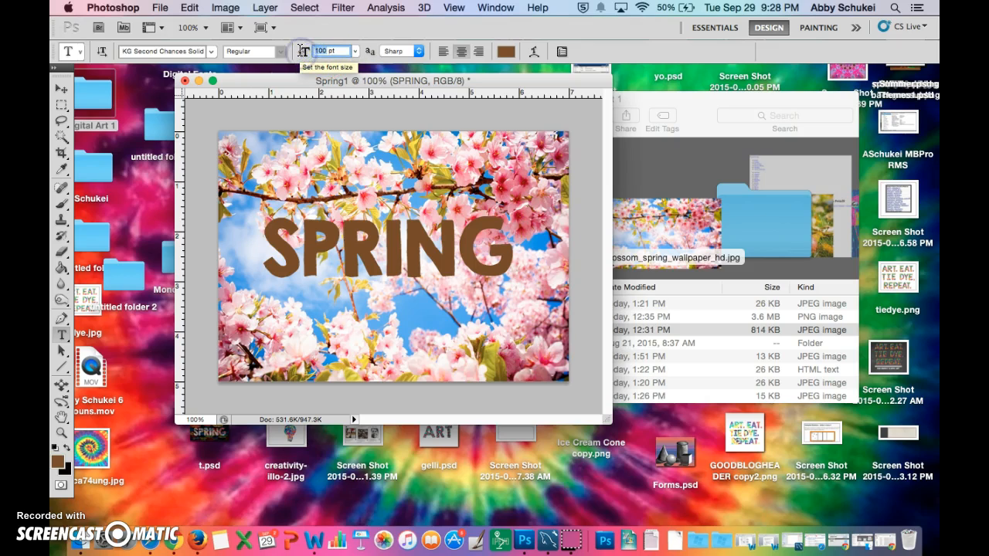
pyautogui.press('Return')
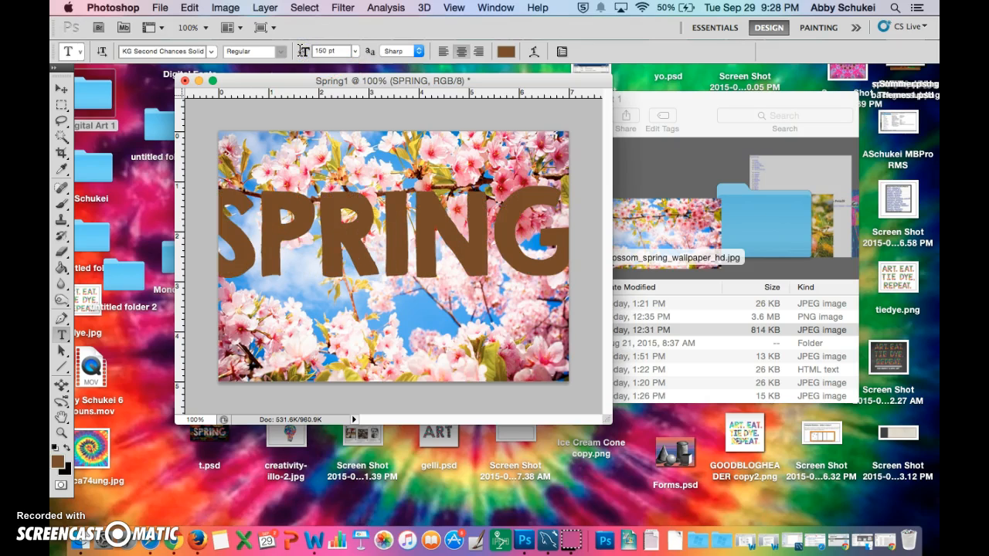
pyautogui.click(329, 50)
pyautogui.press('Return')
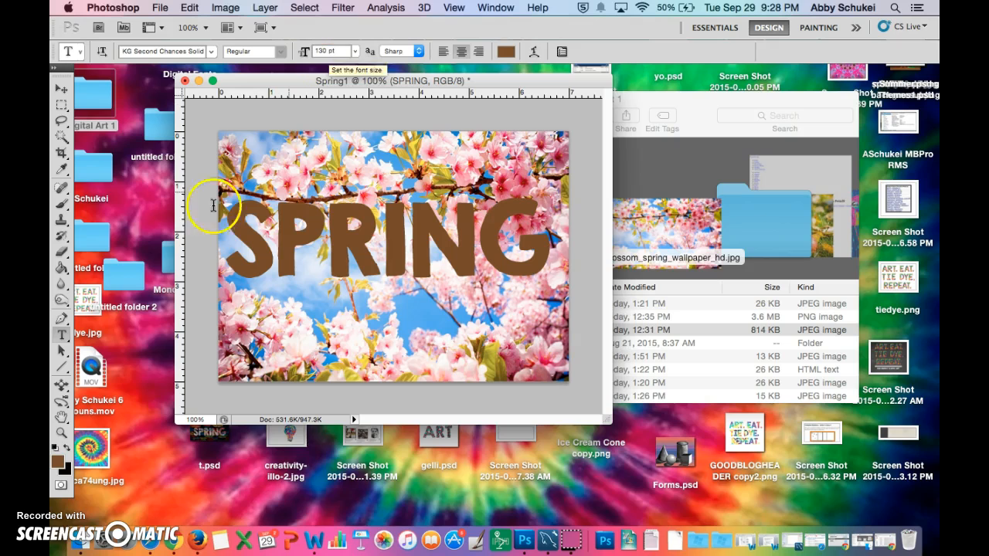
# - Move the SPRING text slightly down and right to center it on the image, and switch to the Essentials workspace
pyautogui.click(62, 90)
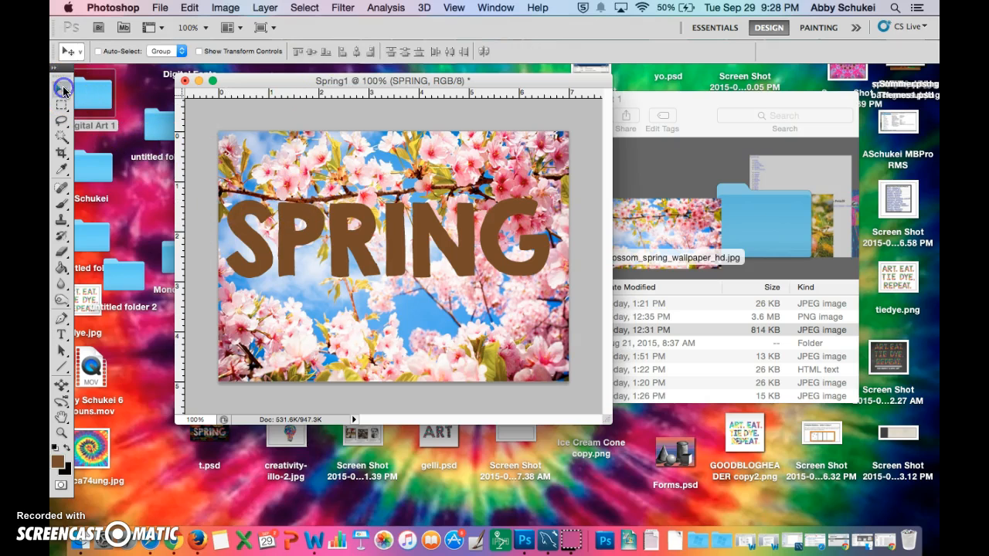
pyautogui.moveTo(339, 230); pyautogui.dragTo(340, 241)
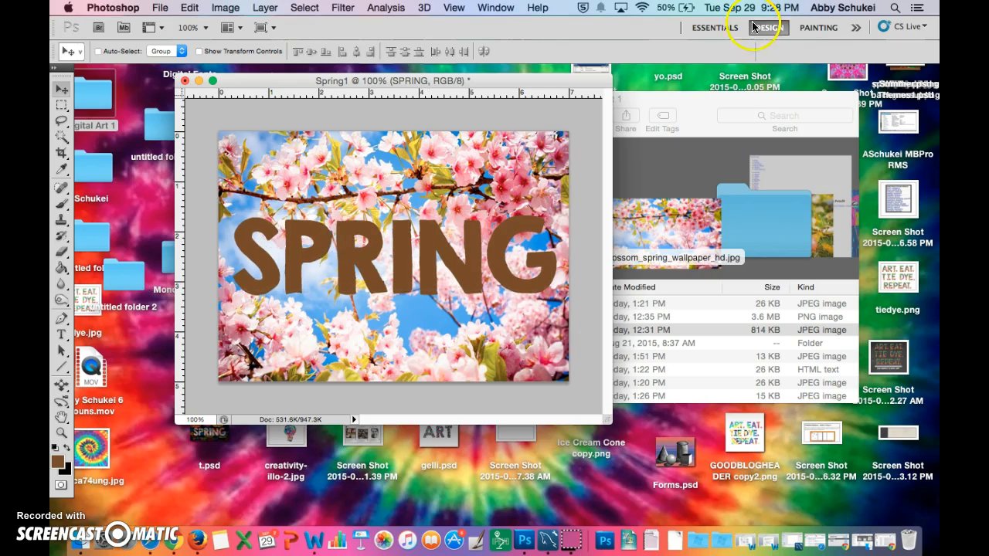
pyautogui.click(712, 28)
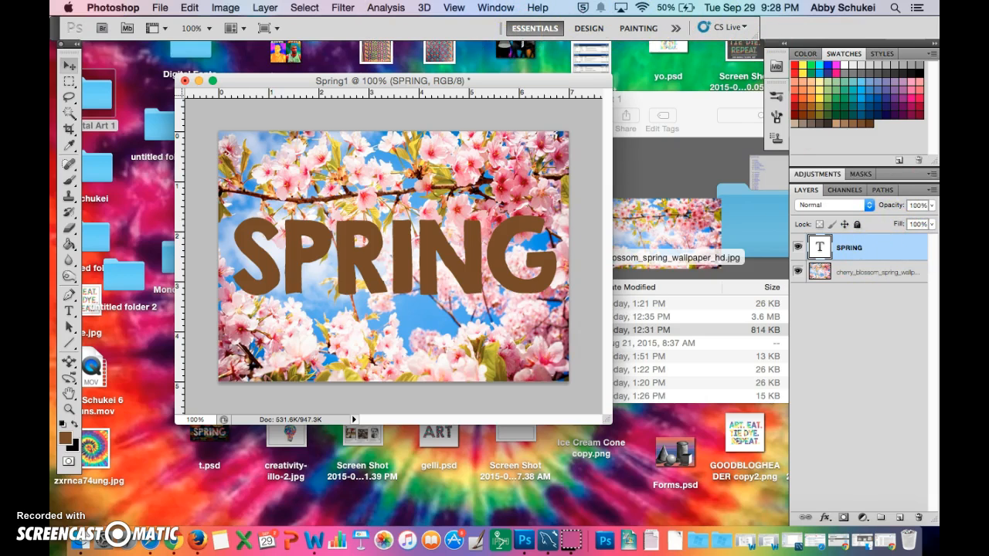
pyautogui.click(69, 67)
# - Try to clip the SPRING text layer to the cherry blossom layer beneath it and release the clipping
pyautogui.click(857, 267)
pyautogui.keyDown('alt'); pyautogui.click(858, 261); pyautogui.keyUp('alt')
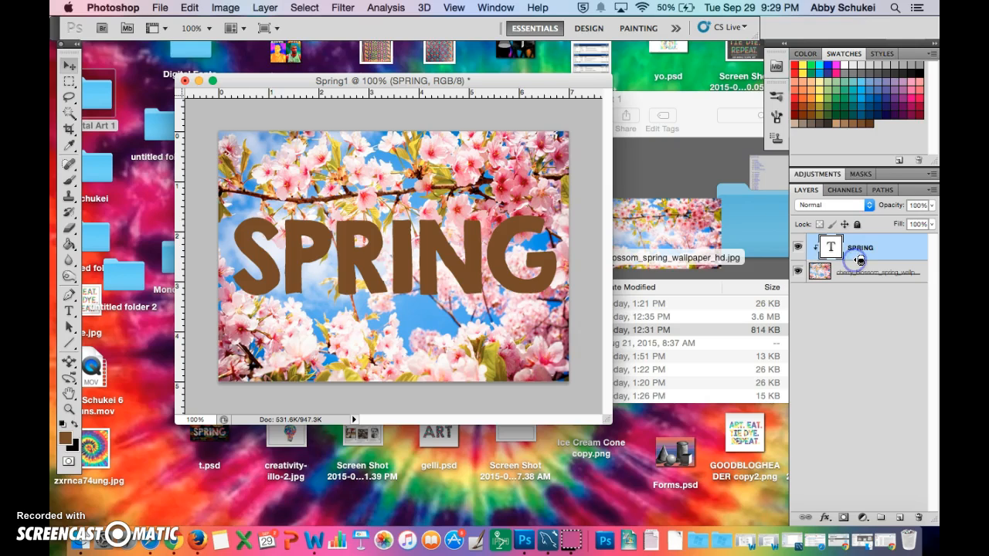
pyautogui.keyDown('alt'); pyautogui.click(858, 261); pyautogui.keyUp('alt')
pyautogui.rightClick(863, 262)
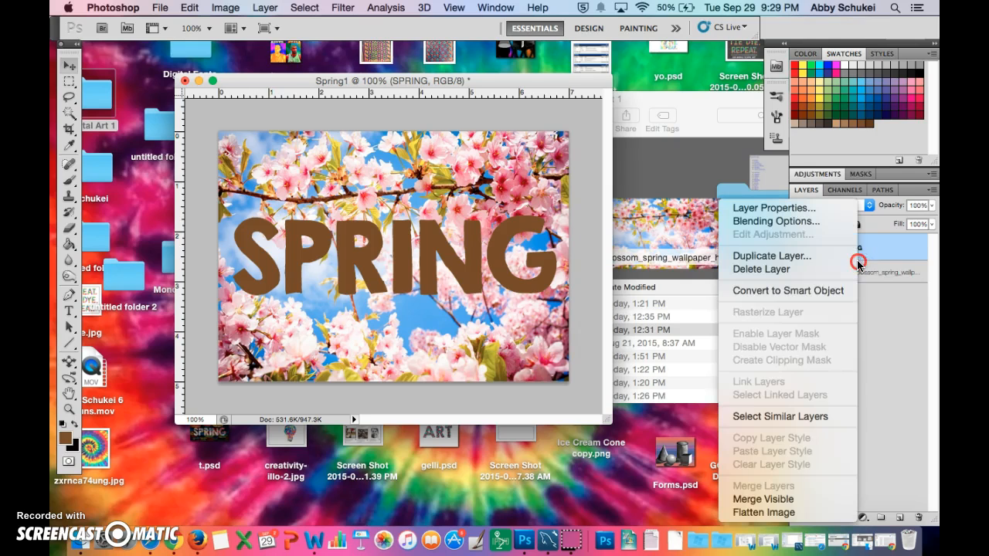
pyautogui.click(879, 299)
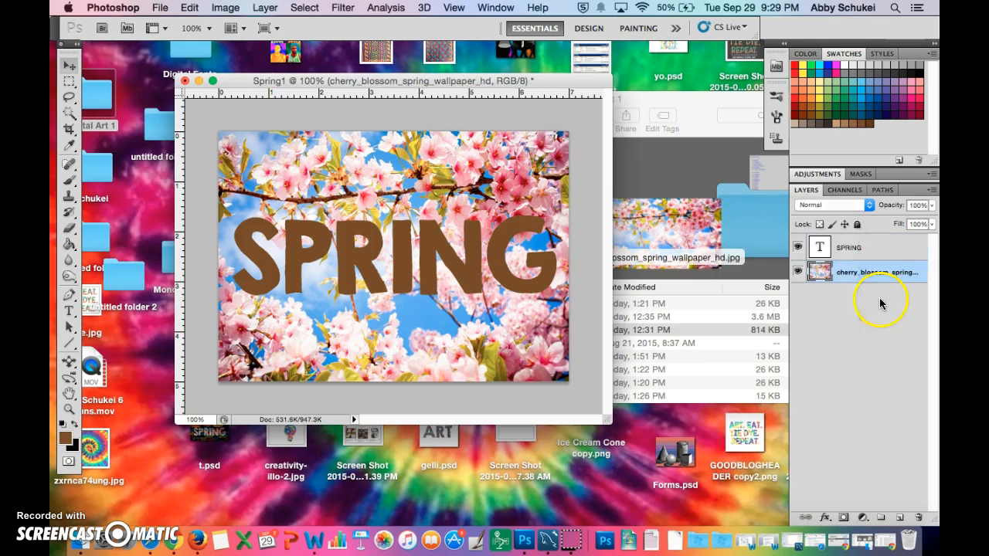
# - Release the SPRING text from its clipping mask, move the cherry blossom layer above it, and clip the photo to the text
pyautogui.keyDown('alt'); pyautogui.click(857, 260); pyautogui.keyUp('alt')
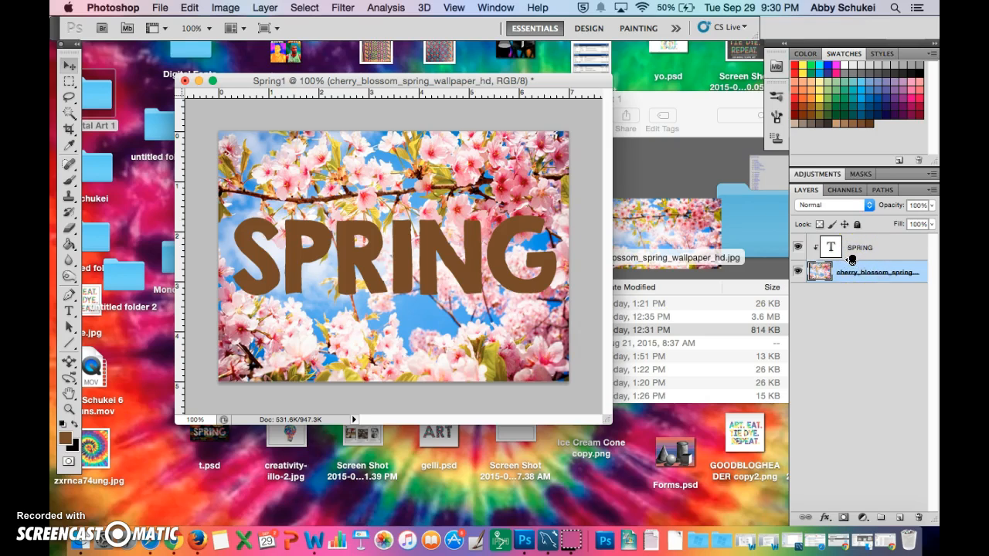
pyautogui.rightClick(852, 263)
pyautogui.click(825, 307)
pyautogui.moveTo(823, 271); pyautogui.dragTo(837, 242)
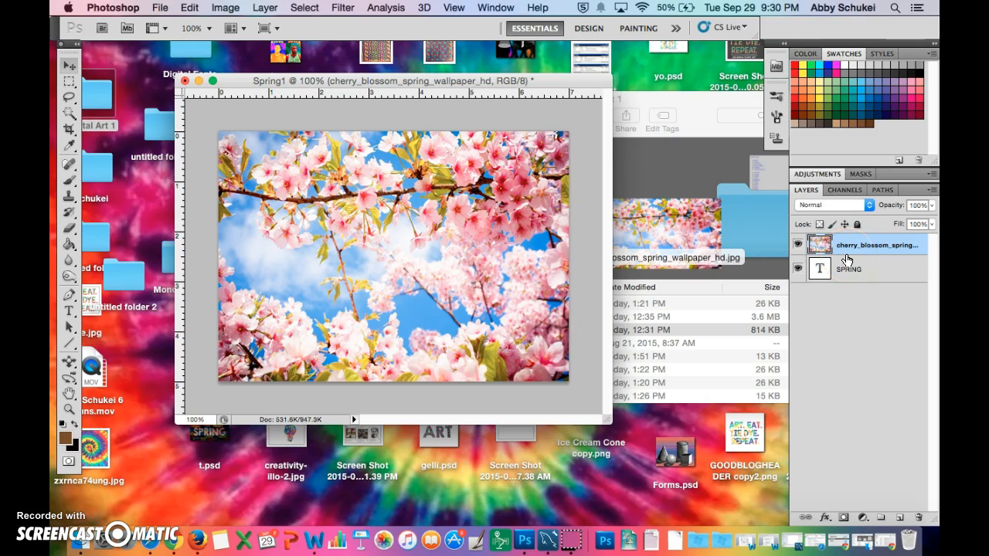
pyautogui.keyDown('alt'); pyautogui.click(848, 258); pyautogui.keyUp('alt')
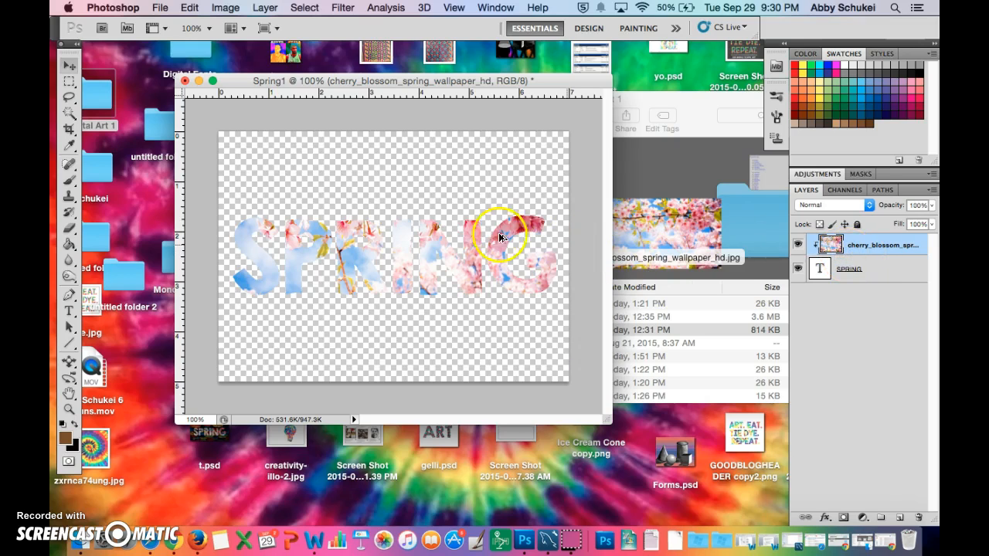
# - Reposition the clipped cherry blossom photo inside the SPRING letters so blossoms, branches and blue sky fill the word
pyautogui.moveTo(416, 241); pyautogui.dragTo(361, 247)
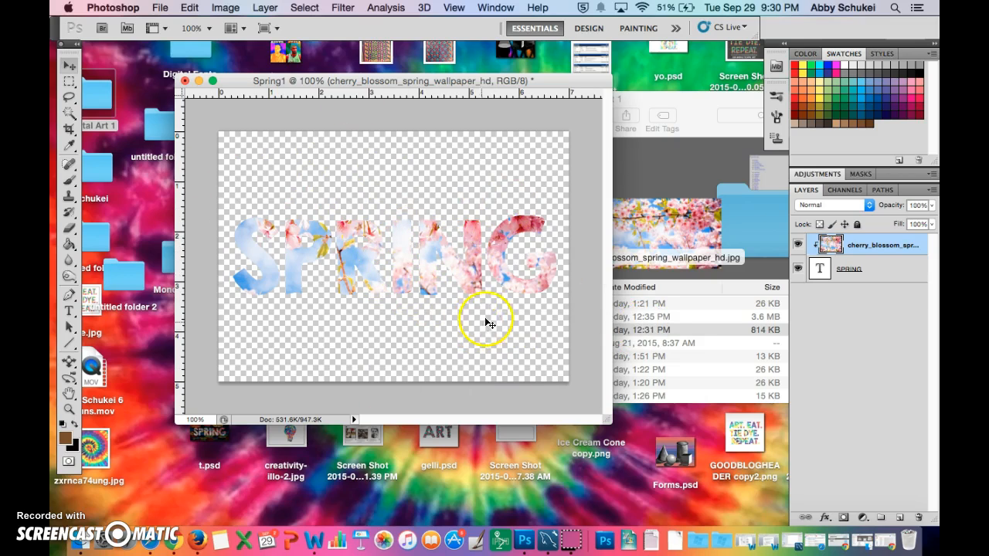
pyautogui.moveTo(471, 264); pyautogui.dragTo(349, 263)
pyautogui.rightClick(355, 264)
pyautogui.click(354, 263)
pyautogui.moveTo(344, 263); pyautogui.dragTo(345, 284)
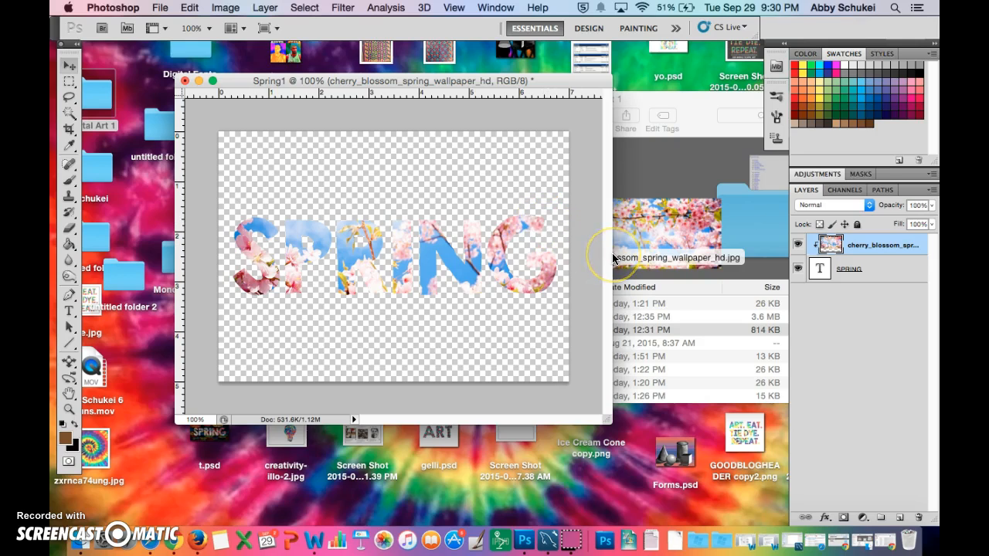
# - Save a copy of the composition to the Desktop as Spring1.png in PNG format with interlace set to None
pyautogui.click(162, 10)
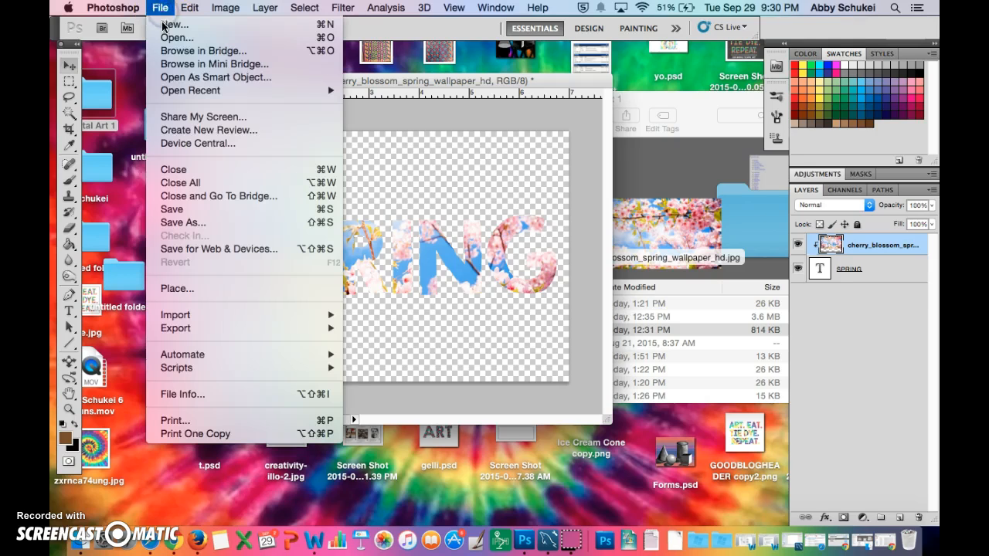
pyautogui.click(186, 224)
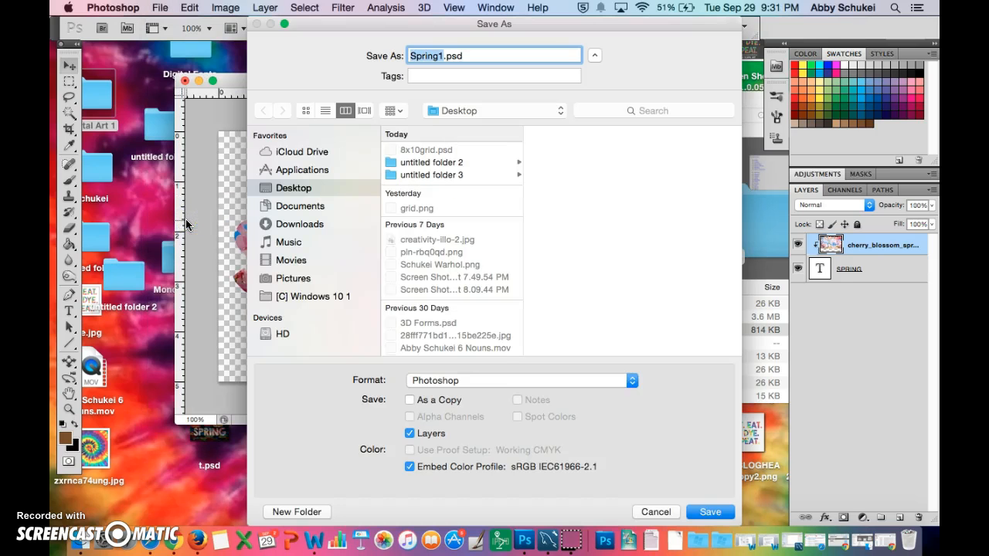
pyautogui.click(632, 381)
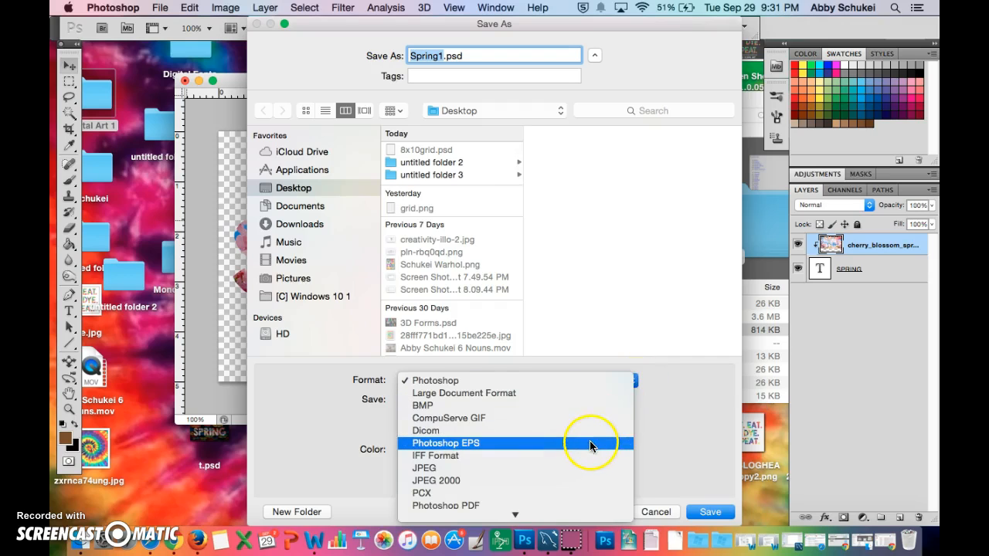
pyautogui.scroll(-5, 590, 445)
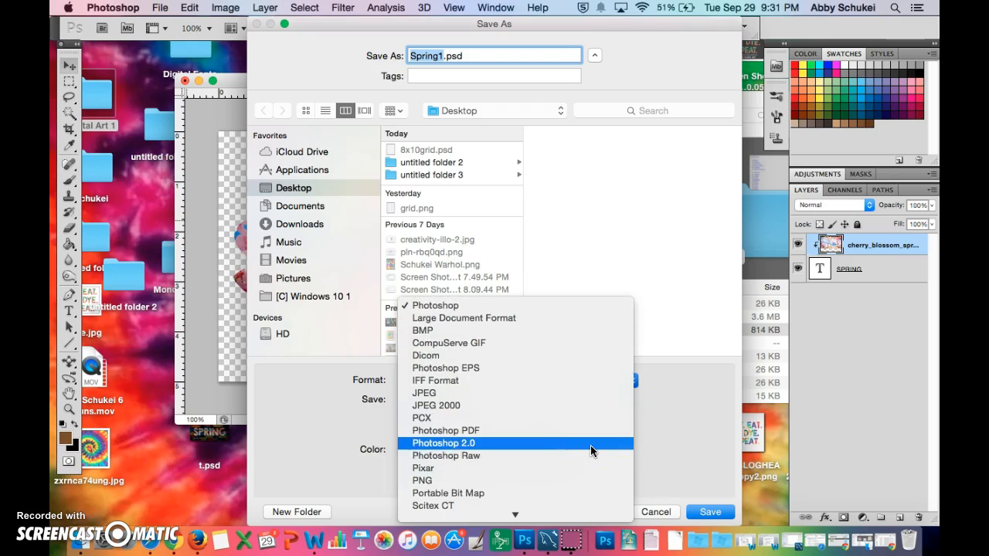
pyautogui.click(559, 483)
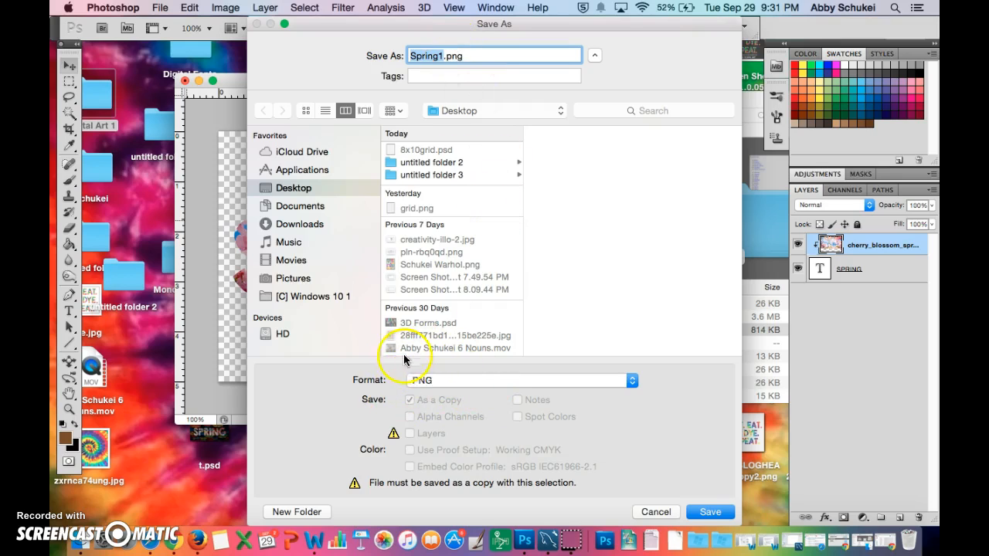
pyautogui.click(703, 510)
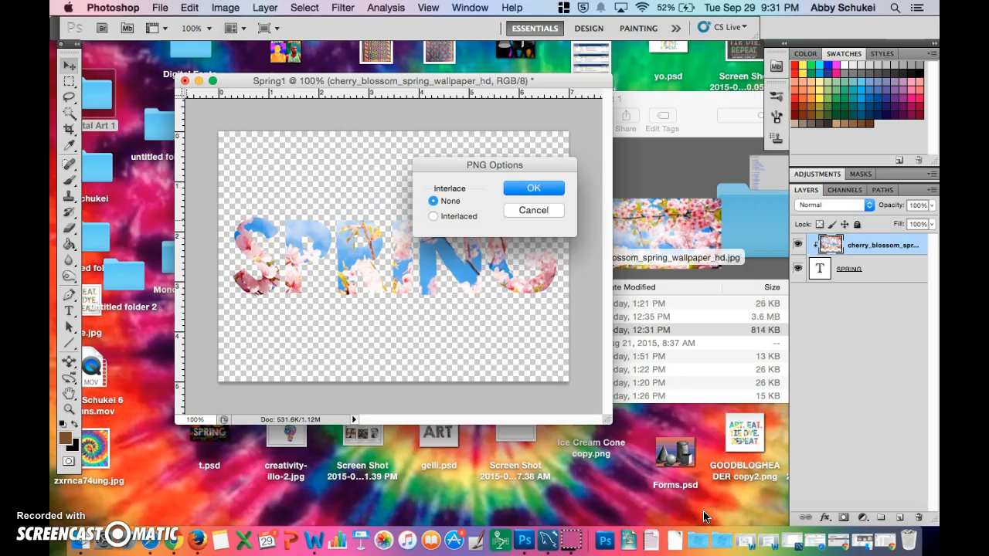
pyautogui.click(521, 190)
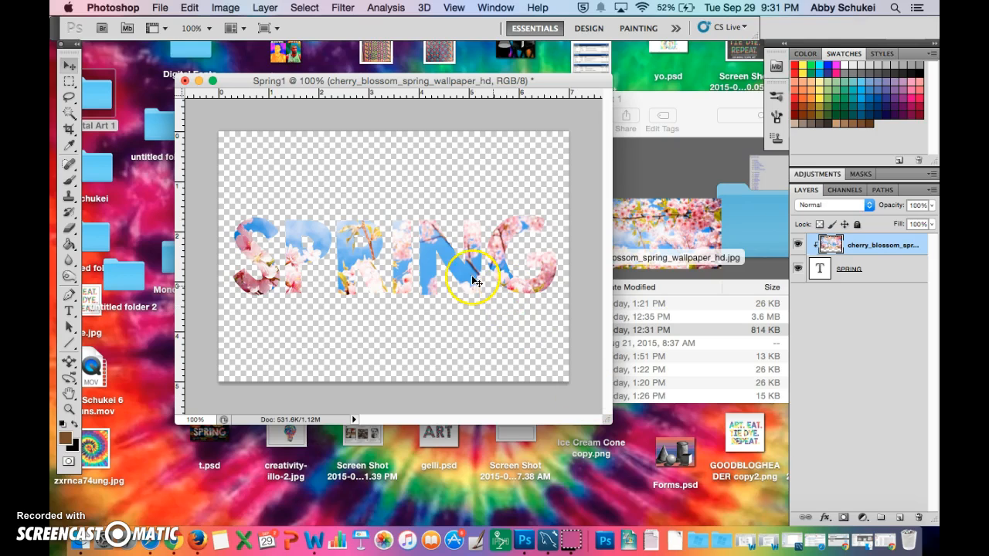
# - Create a new document named Fall1 from the Spring1 preset, view the Spring1 document and return to Fall1
pyautogui.click(162, 8)
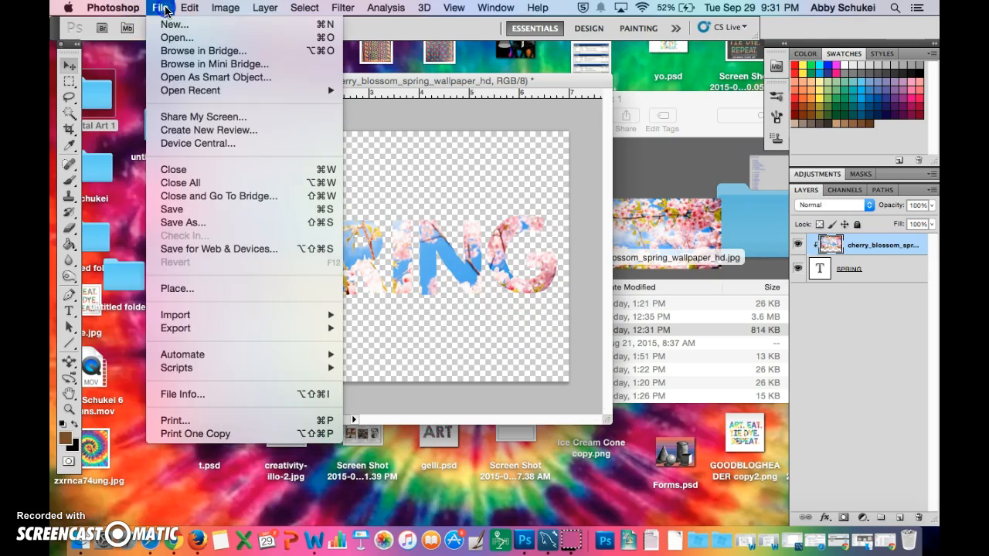
pyautogui.click(164, 10)
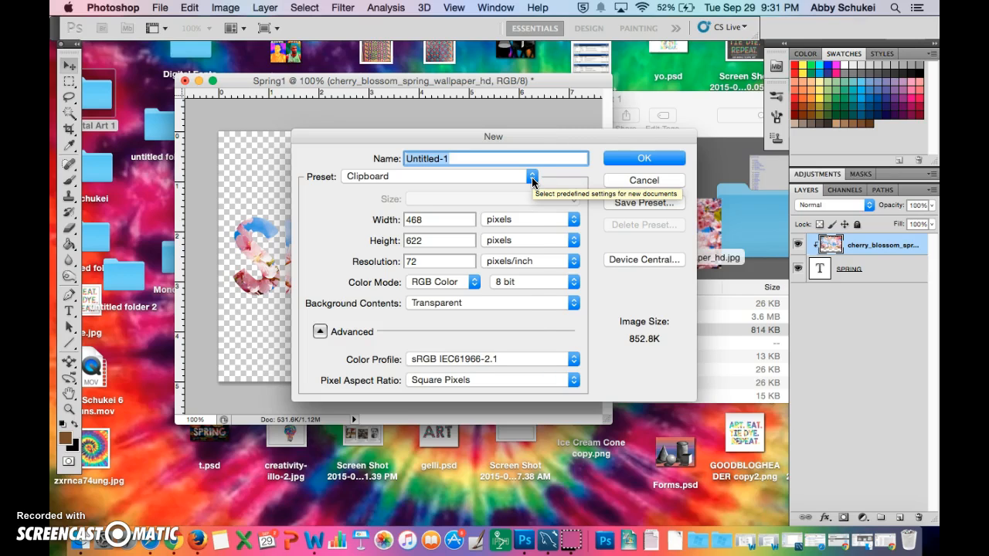
pyautogui.click(531, 181)
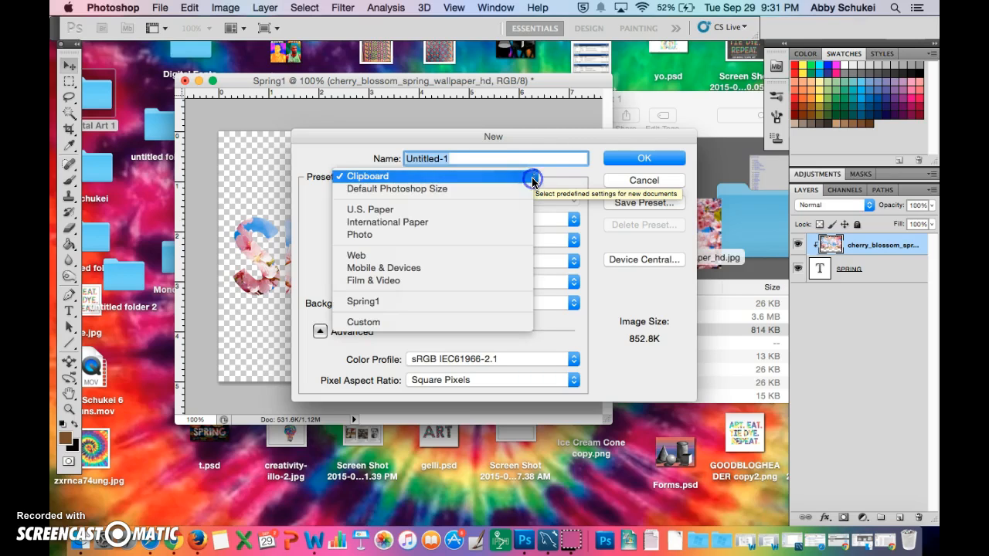
pyautogui.click(500, 301)
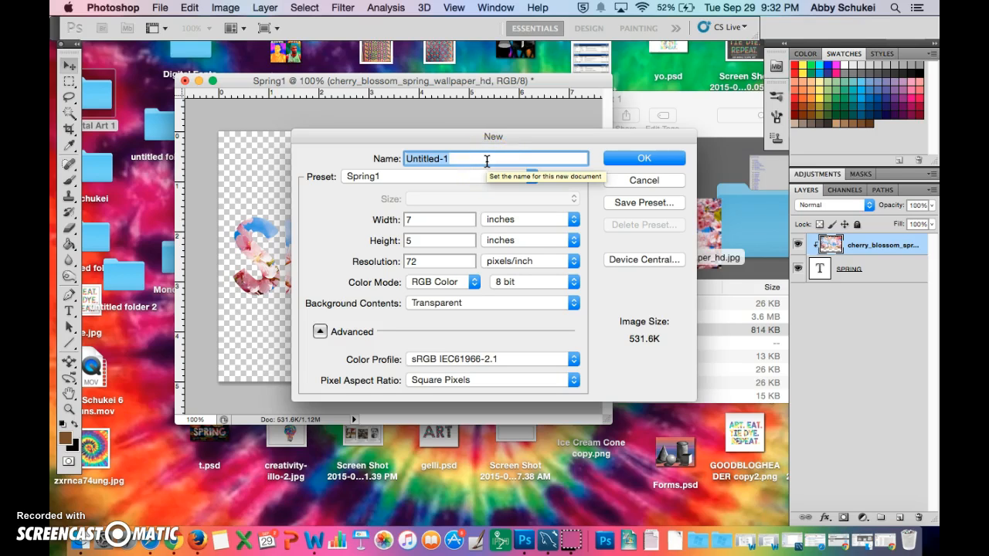
pyautogui.write('Fall1')
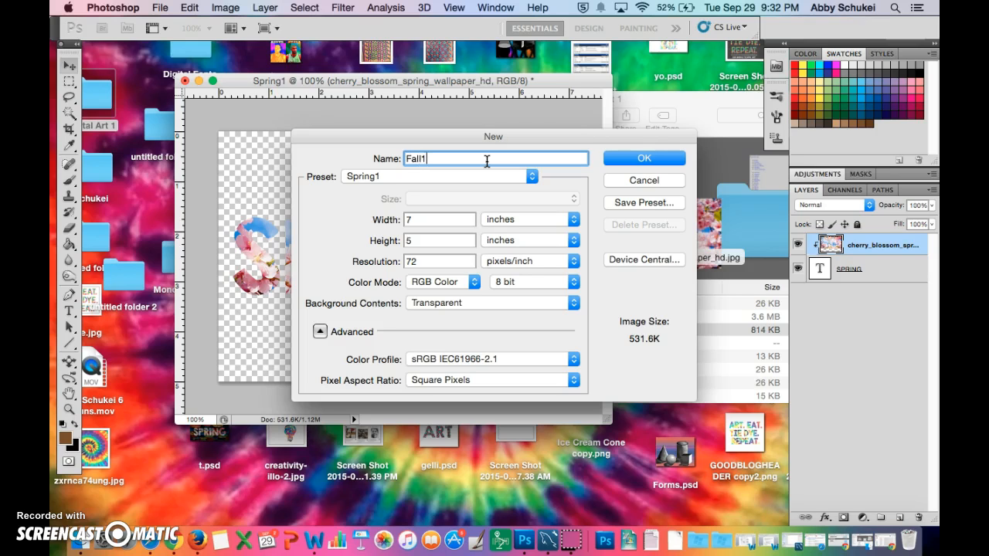
pyautogui.click(627, 158)
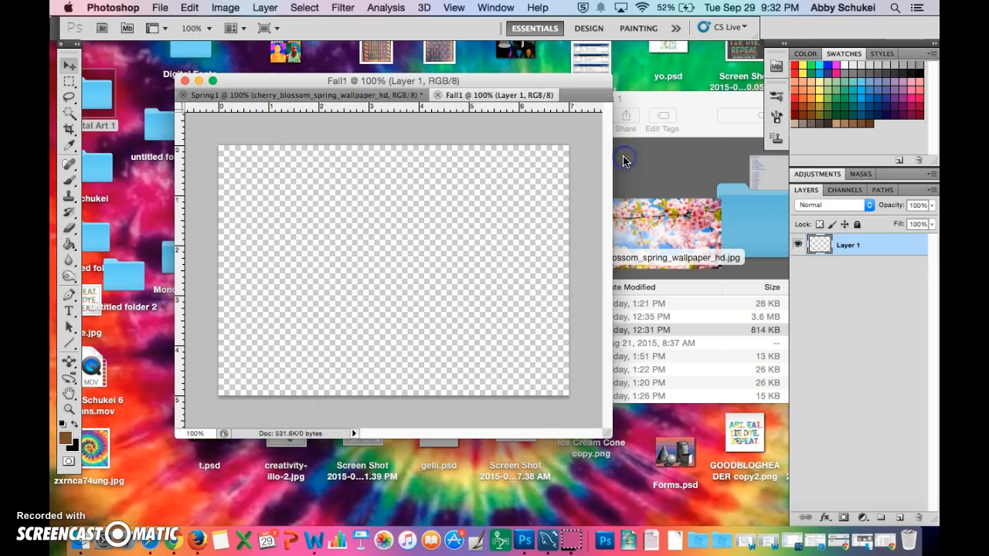
pyautogui.click(293, 94)
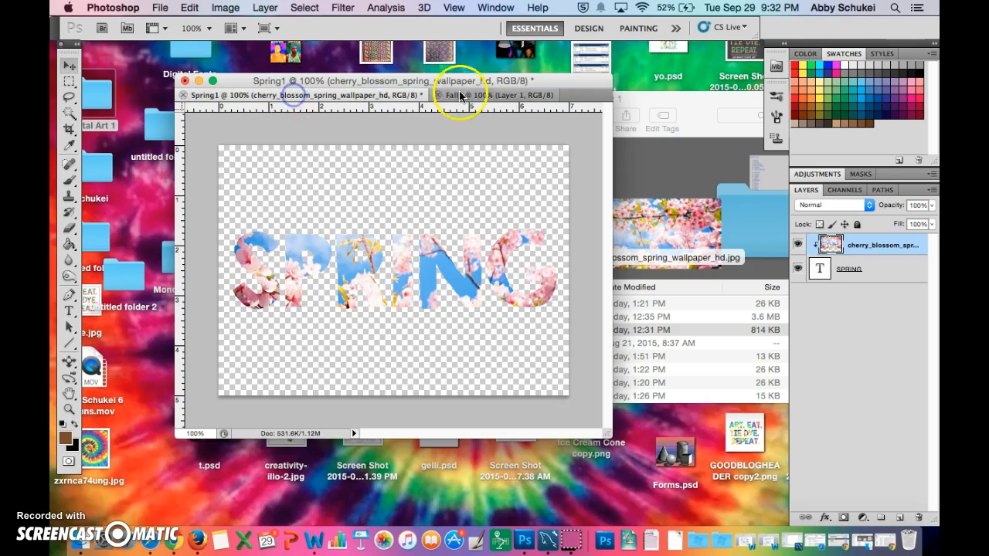
pyautogui.click(491, 94)
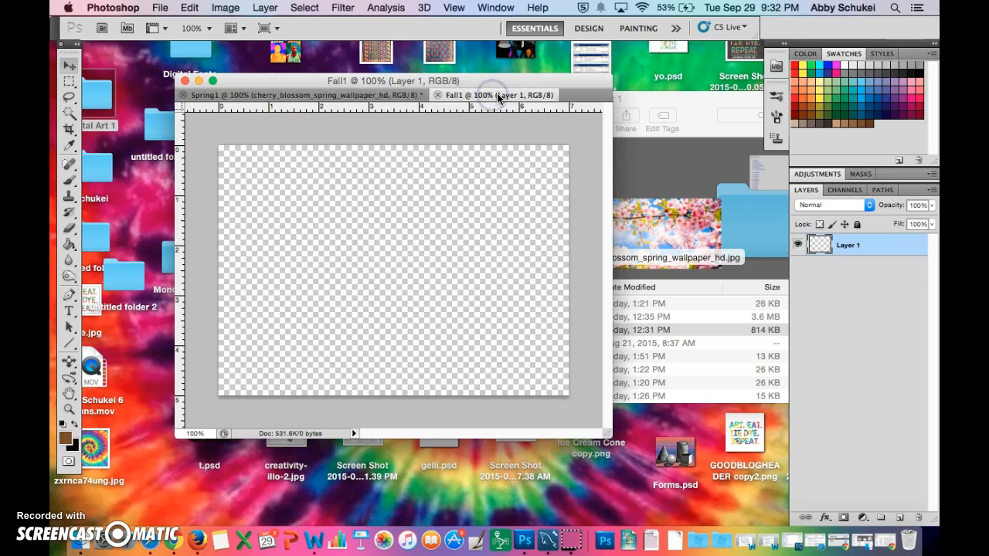
# - Place Autumn_Leaves_Wallpaper.png from the Digital Art 1 Finder folder into Fall1 and stretch it to cover the full canvas width
pyautogui.click(713, 369)
pyautogui.click(575, 282)
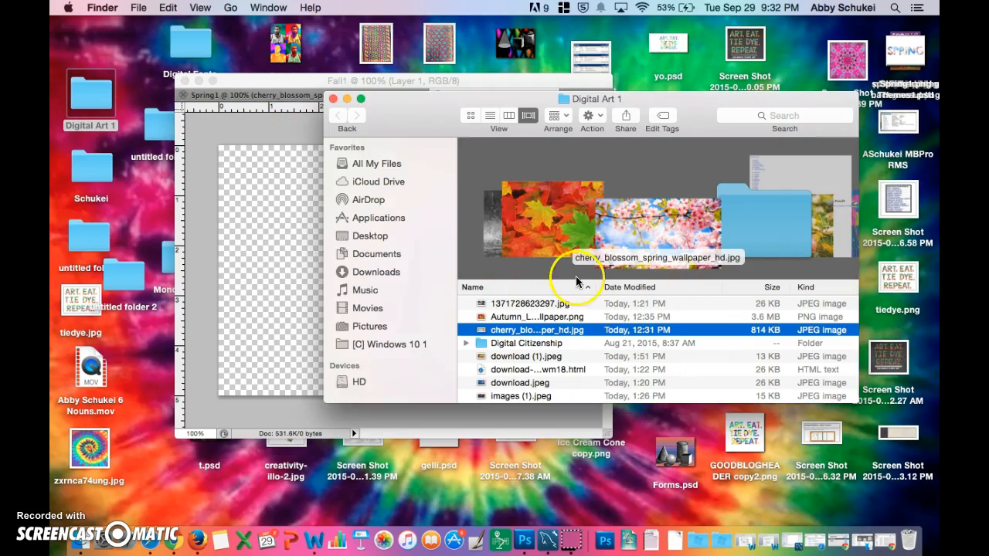
pyautogui.click(550, 317)
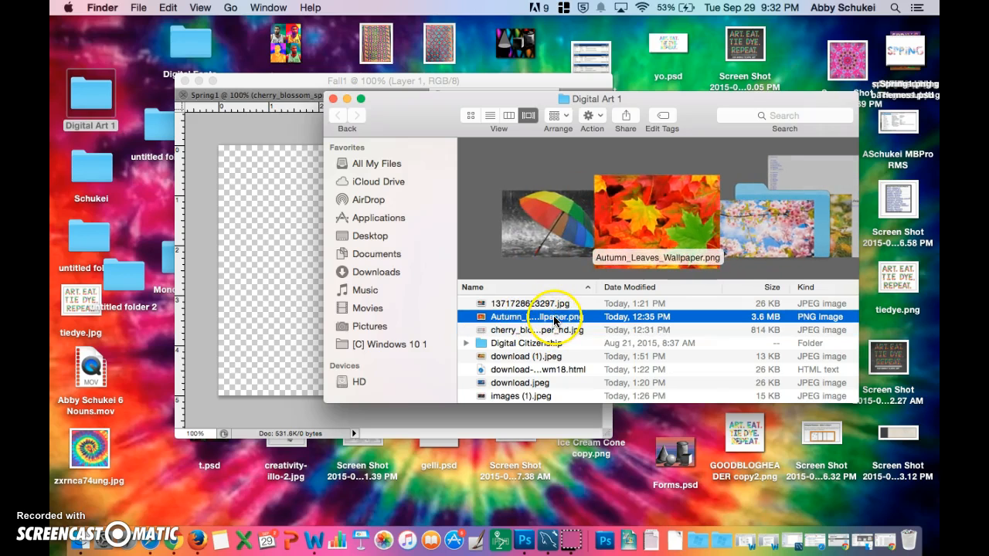
pyautogui.moveTo(553, 318); pyautogui.dragTo(324, 262)
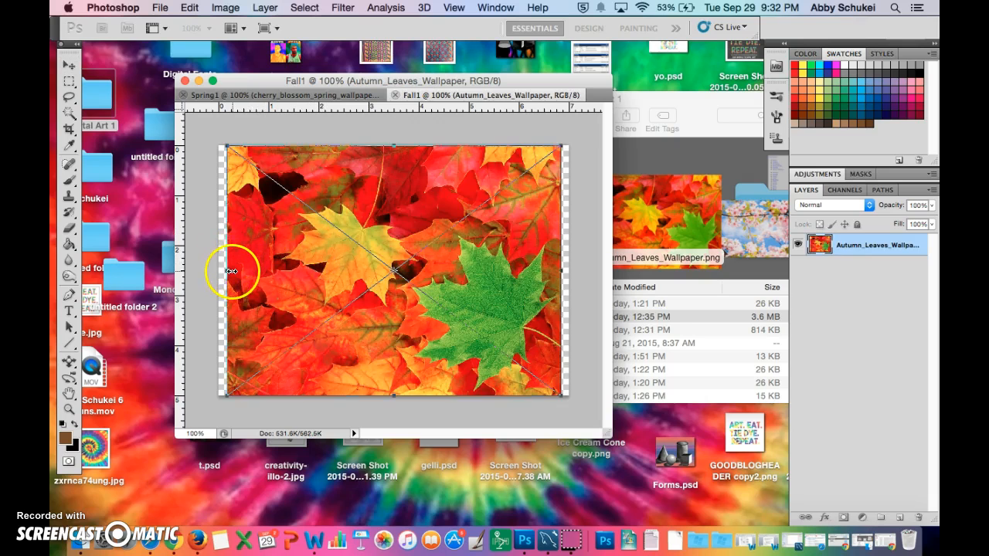
pyautogui.moveTo(231, 271); pyautogui.dragTo(209, 271)
pyautogui.moveTo(564, 274); pyautogui.dragTo(571, 272)
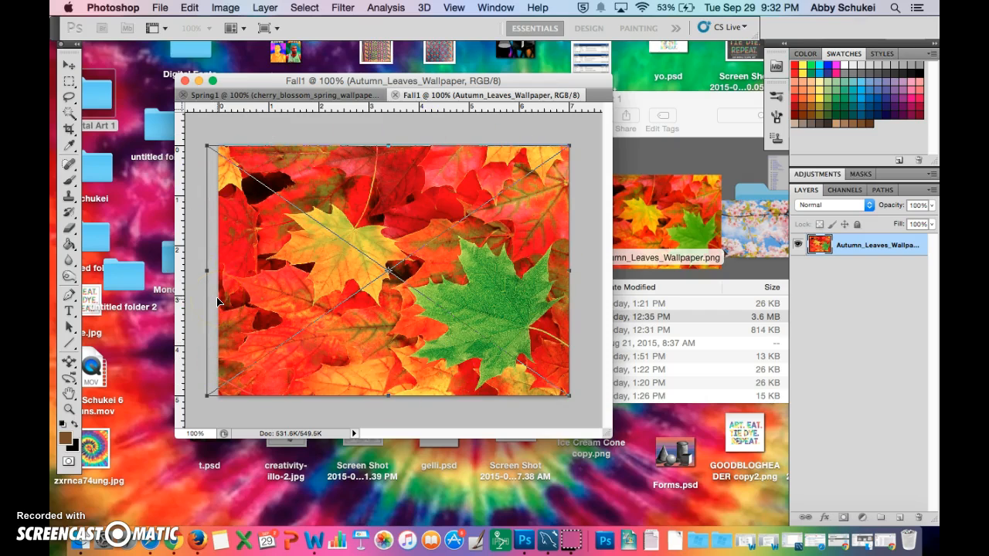
pyautogui.press('Return')
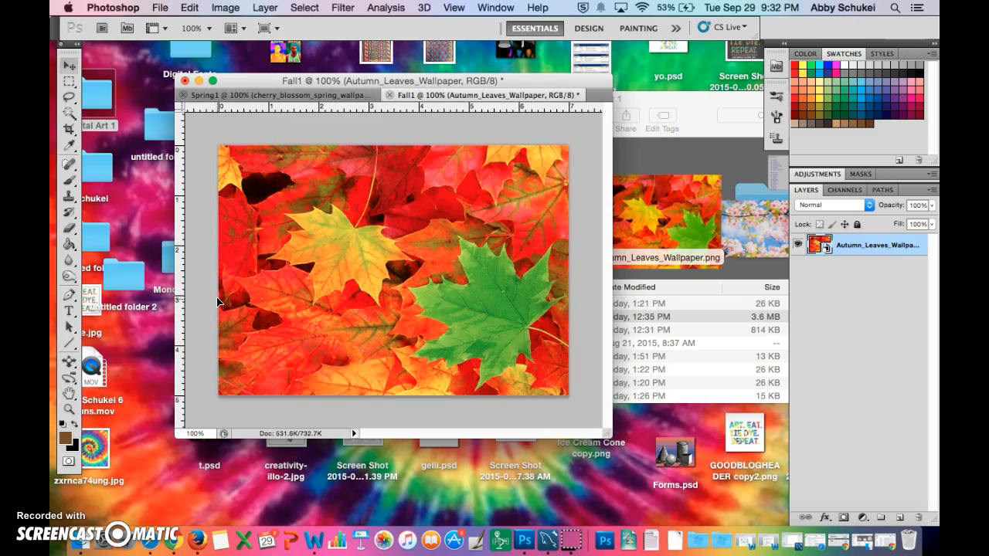
# - Add the text FALL over the autumn leaves and move the word to the middle of the image
pyautogui.click(71, 315)
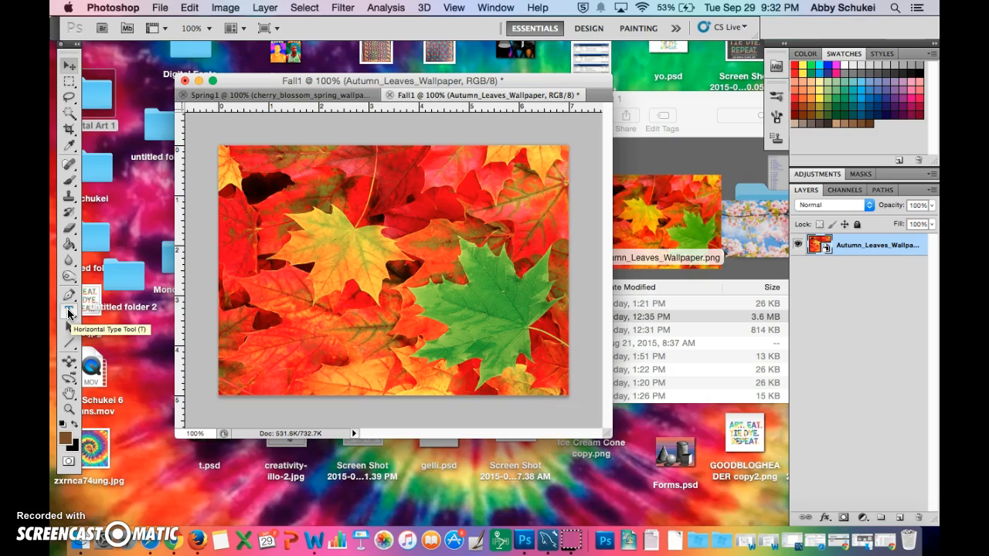
pyautogui.click(330, 266)
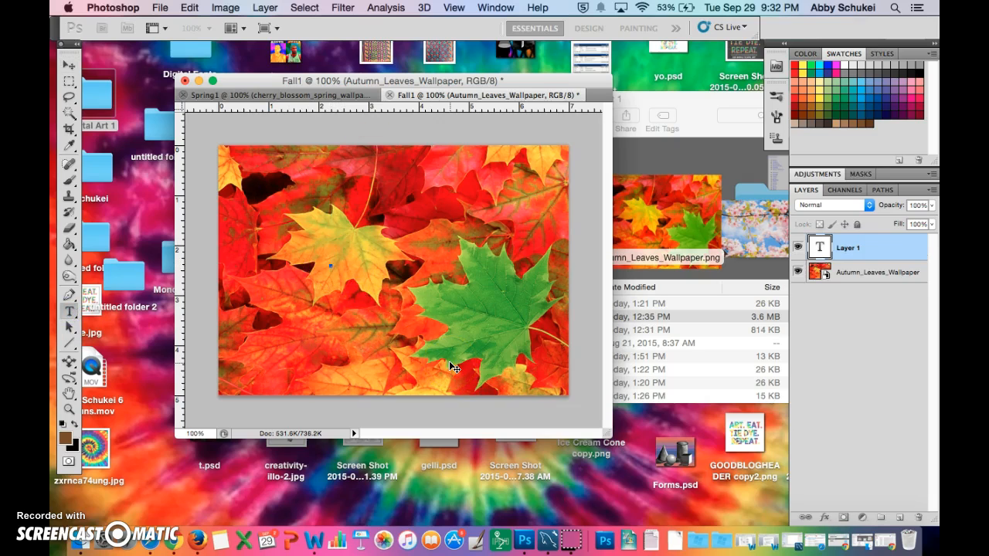
pyautogui.write('FALL')
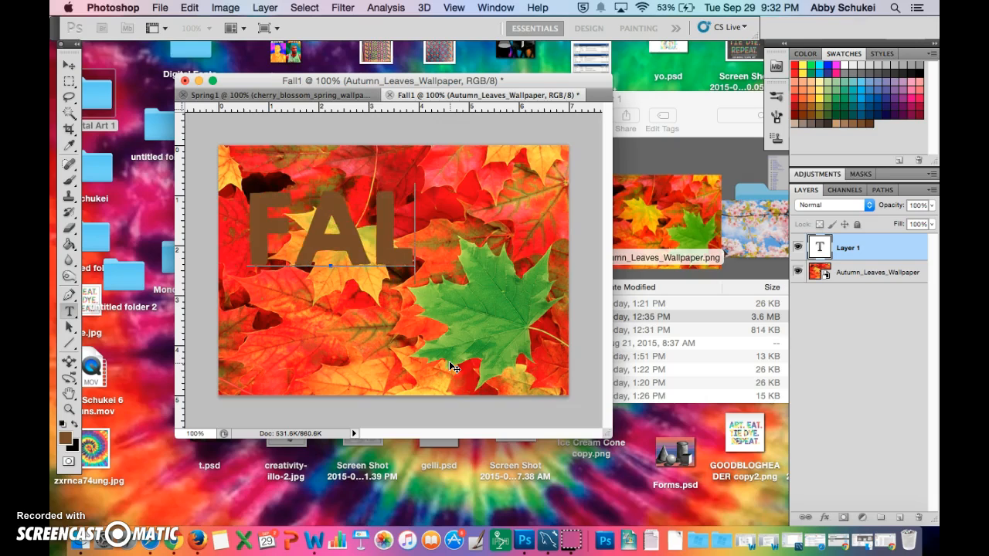
pyautogui.click(371, 277)
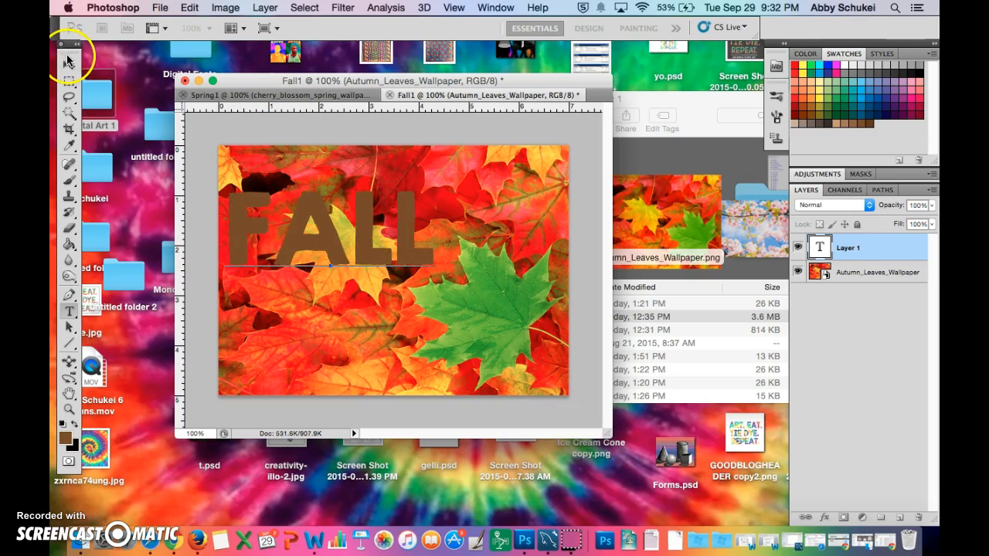
pyautogui.click(69, 65)
pyautogui.moveTo(289, 230); pyautogui.dragTo(358, 279)
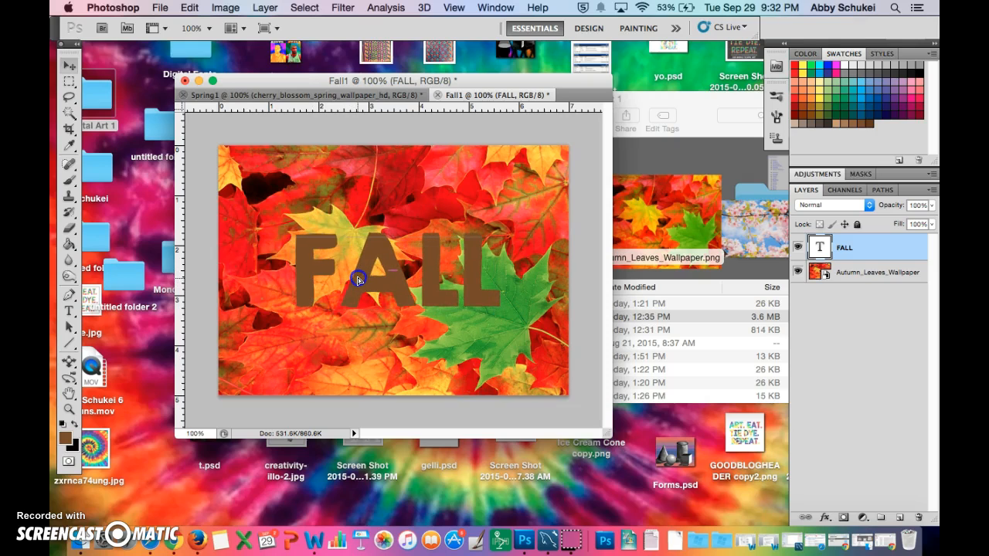
# - Switch to the Design workspace, select the whole word FALL and set its font size to 150 pt
pyautogui.click(587, 29)
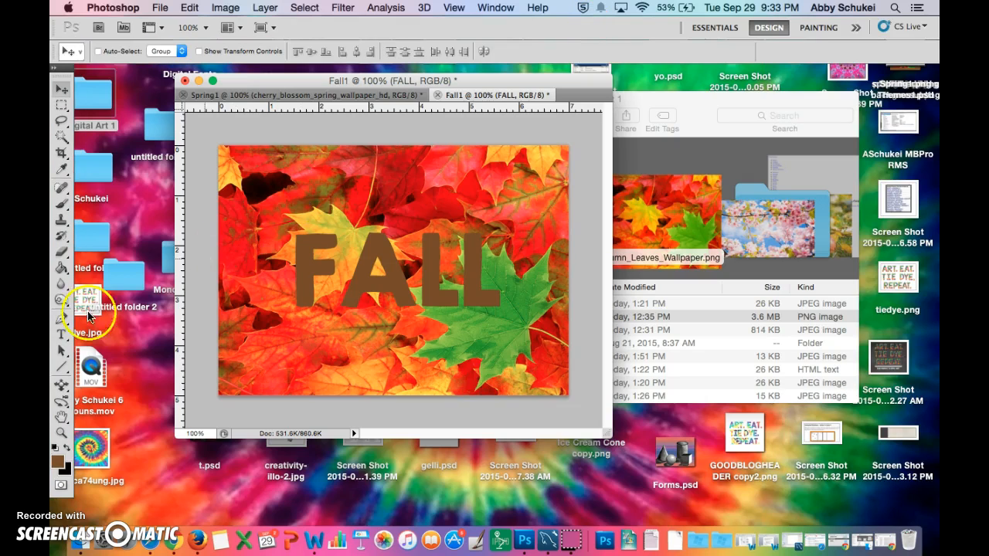
pyautogui.click(62, 331)
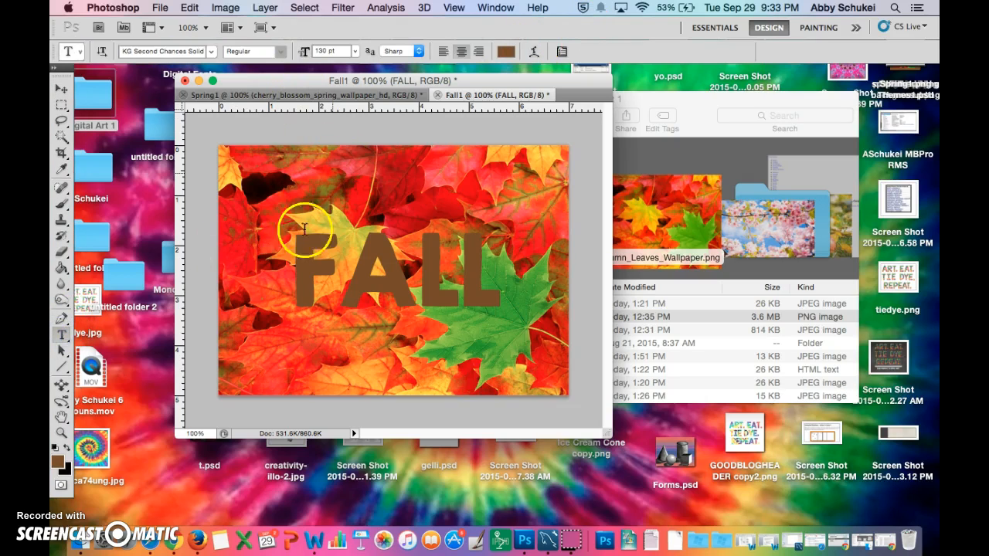
pyautogui.moveTo(285, 249); pyautogui.dragTo(503, 267)
pyautogui.click(324, 50)
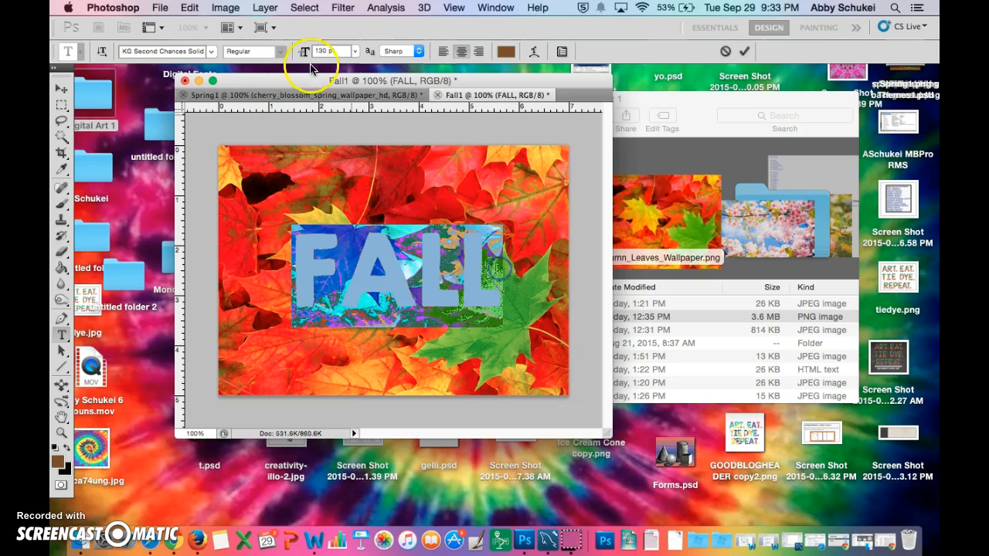
pyautogui.write('150')
pyautogui.press('Return')
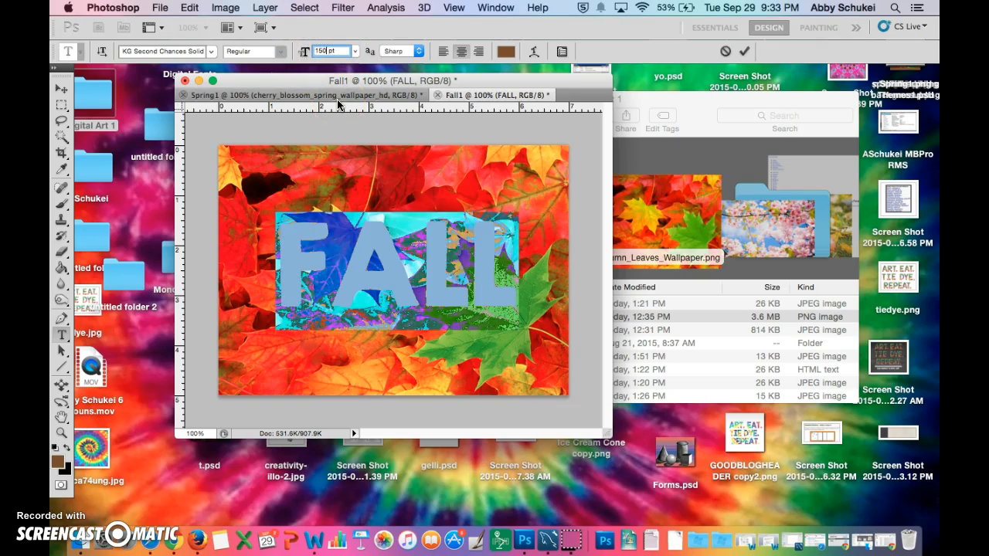
# - Try font sizes of 175 pt and 180 pt on the FALL text
pyautogui.write('15')
pyautogui.press('Return')
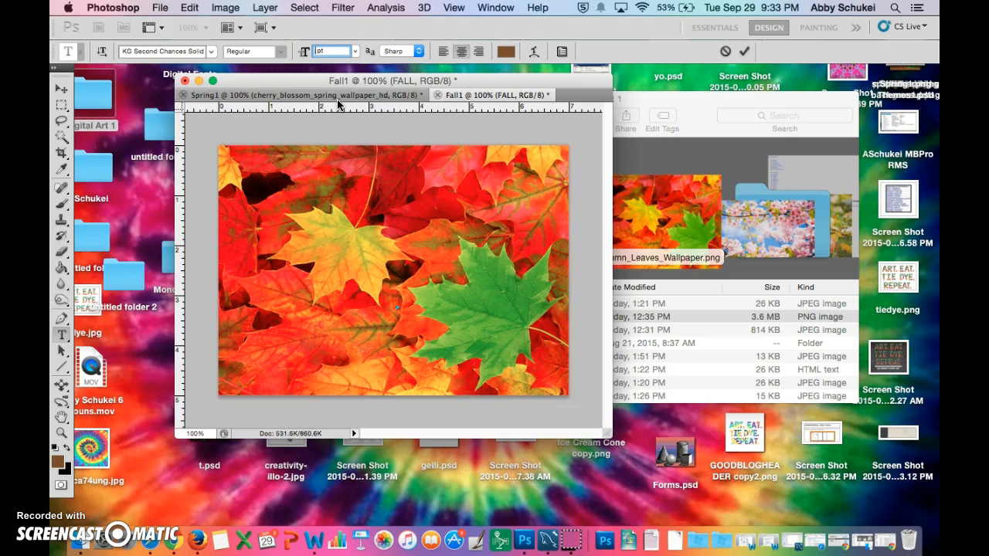
pyautogui.write('75')
pyautogui.press('BackSpace')
pyautogui.write('8')
pyautogui.press('Return')
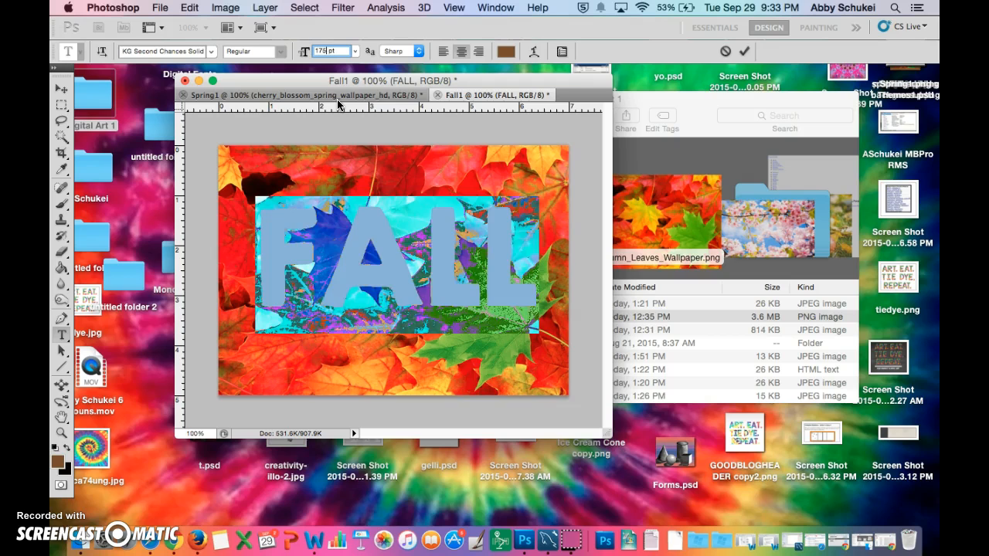
pyautogui.write('1')
pyautogui.press('Return')
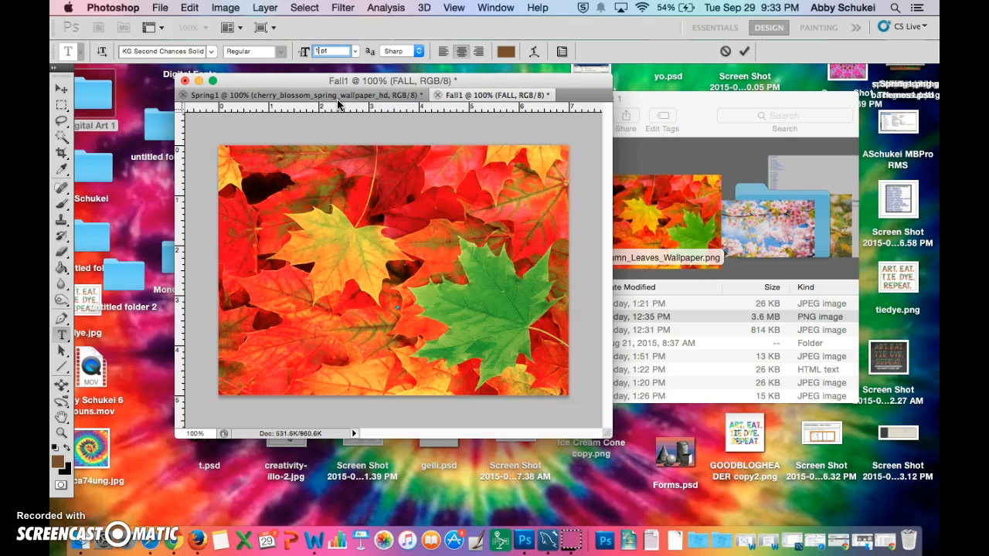
pyautogui.write('80')
pyautogui.press('Return')
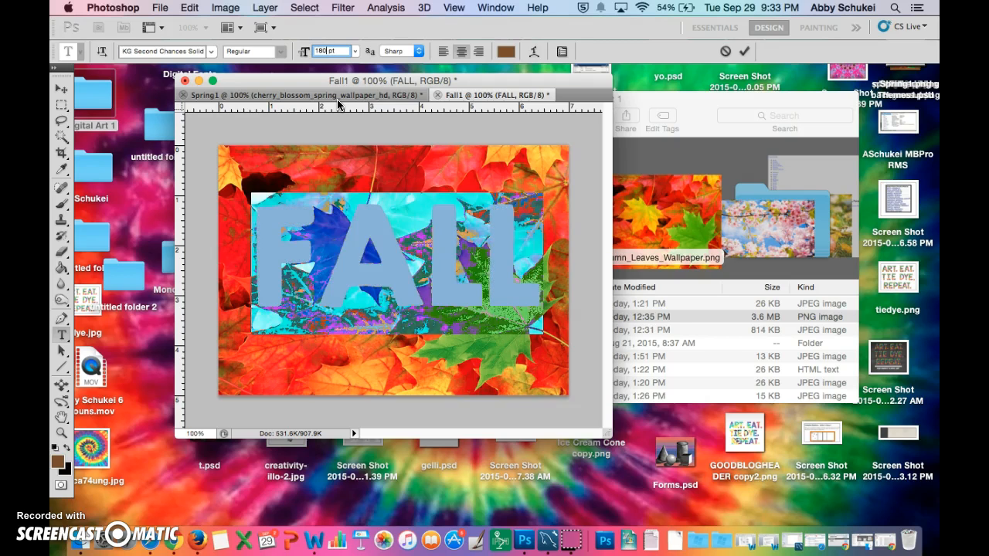
# - Set the FALL text to 200 pt and move the word slightly down to the vertical middle of the canvas
pyautogui.write('1')
pyautogui.press('Return')
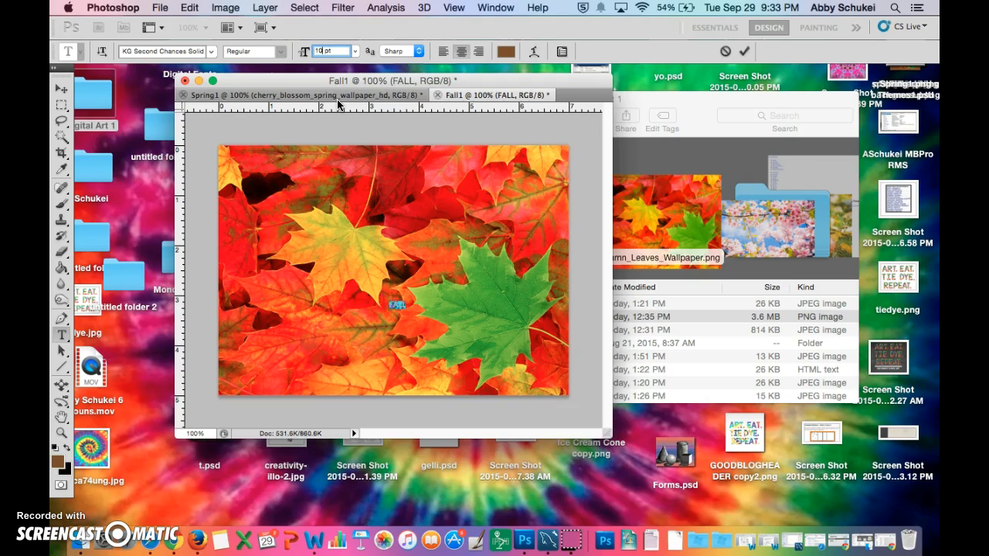
pyautogui.write('200')
pyautogui.press('Return')
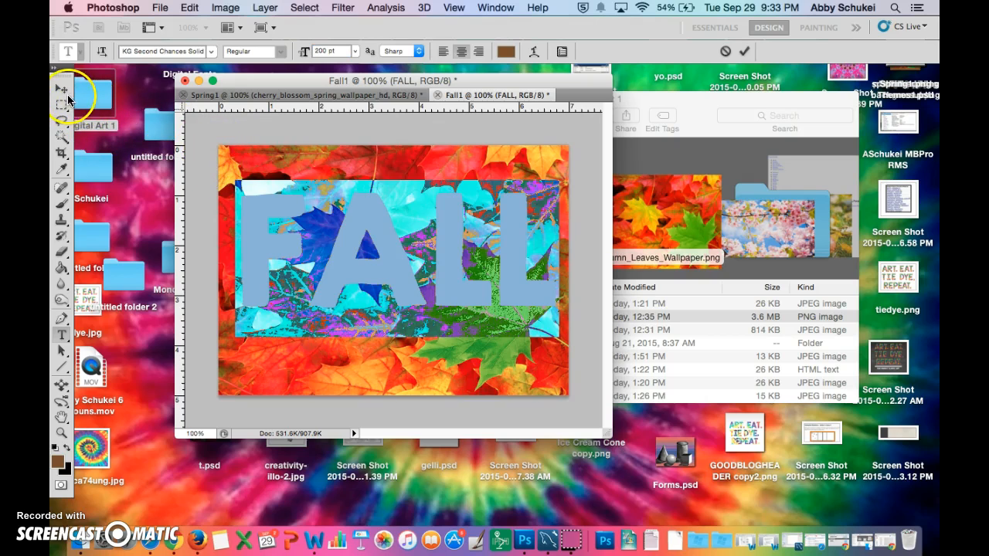
pyautogui.click(61, 88)
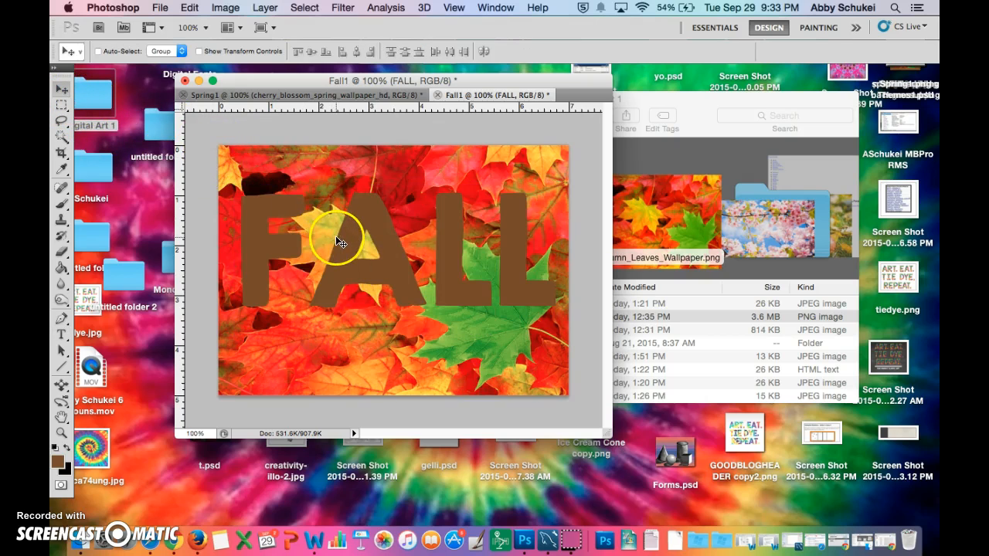
pyautogui.moveTo(342, 249); pyautogui.dragTo(343, 263)
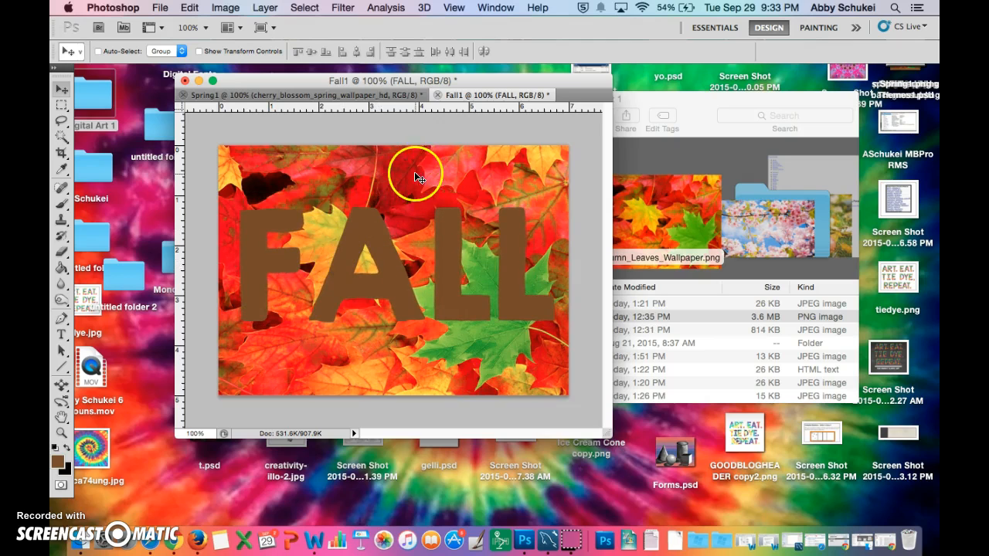
# - Return to the Essentials workspace and rasterize the Autumn_Leaves_Wallpaper layer
pyautogui.click(715, 29)
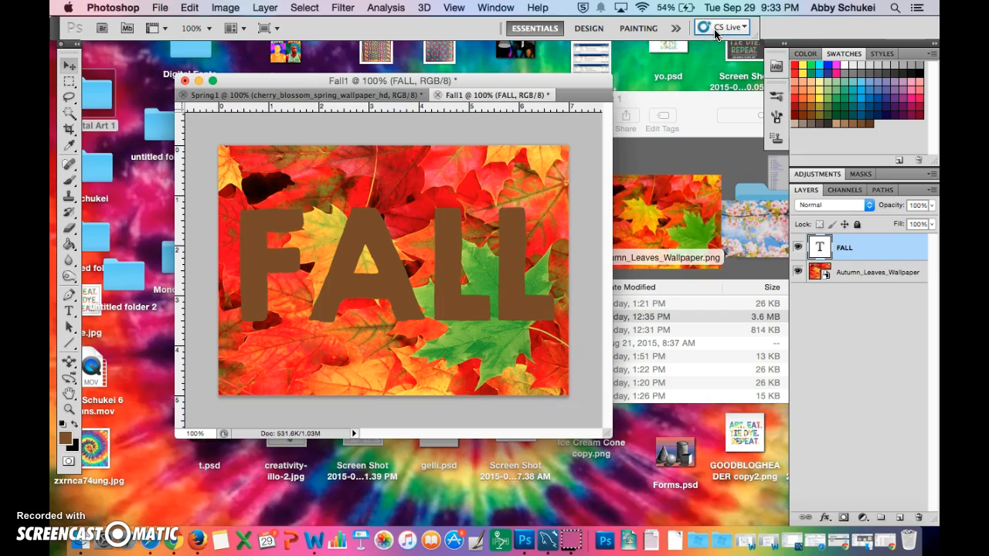
pyautogui.rightClick(836, 272)
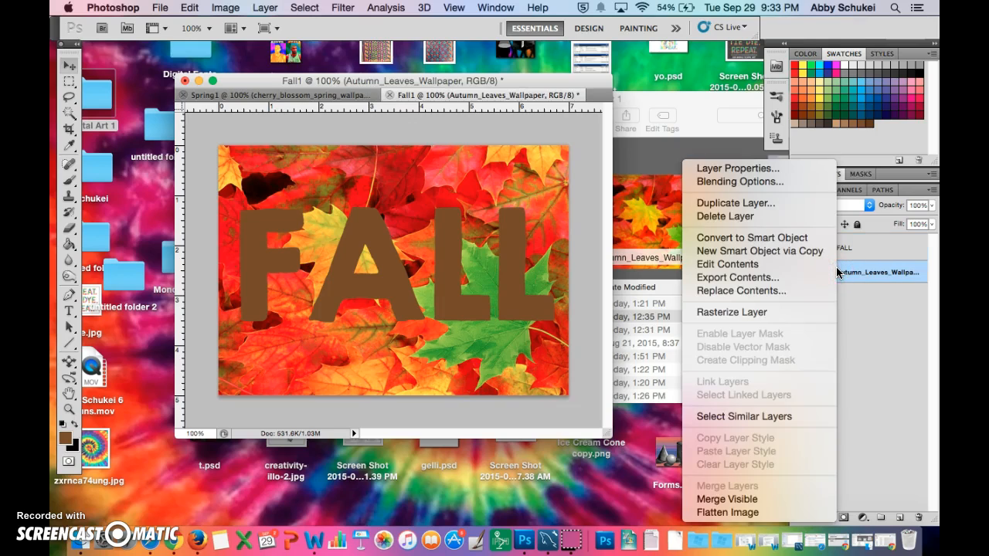
pyautogui.click(799, 313)
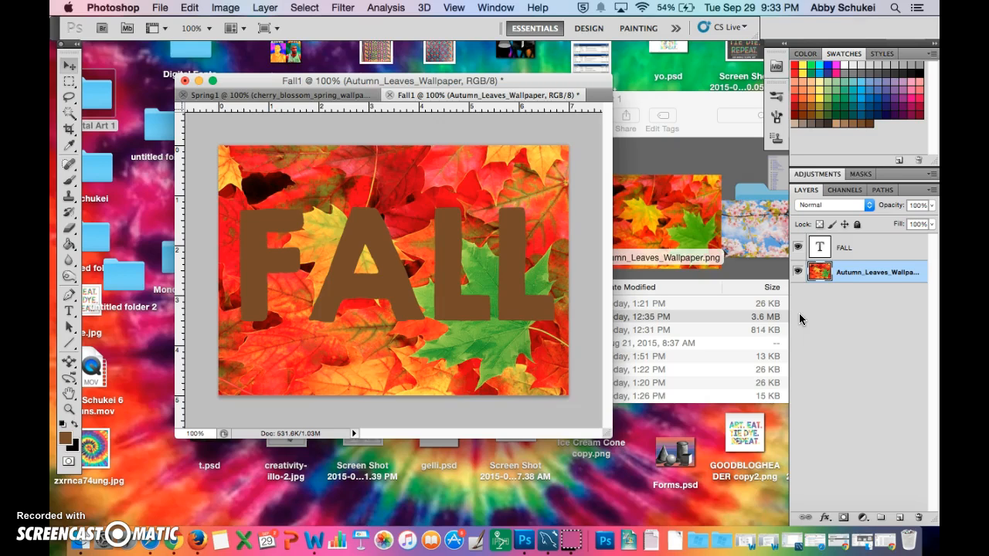
pyautogui.click(827, 274)
pyautogui.rightClick(826, 274)
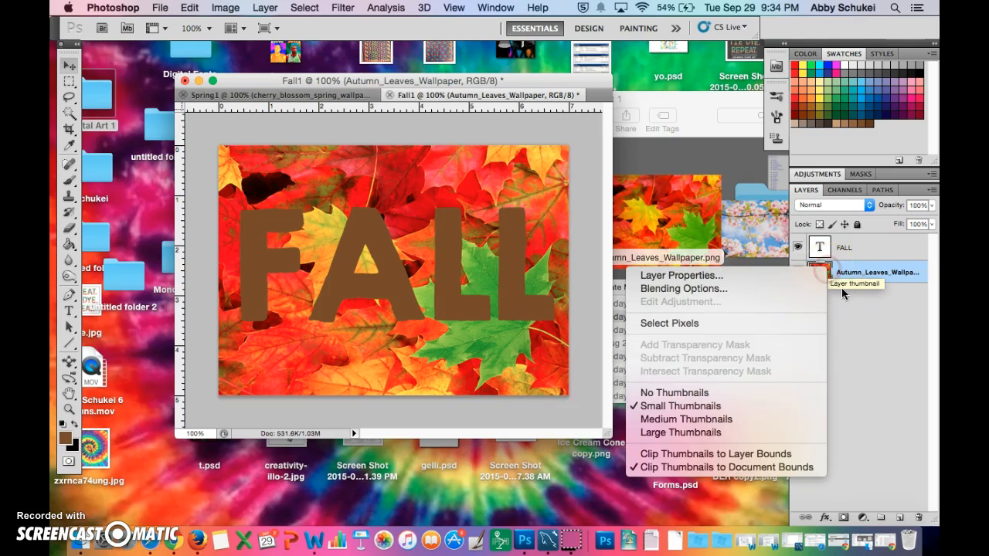
pyautogui.click(859, 323)
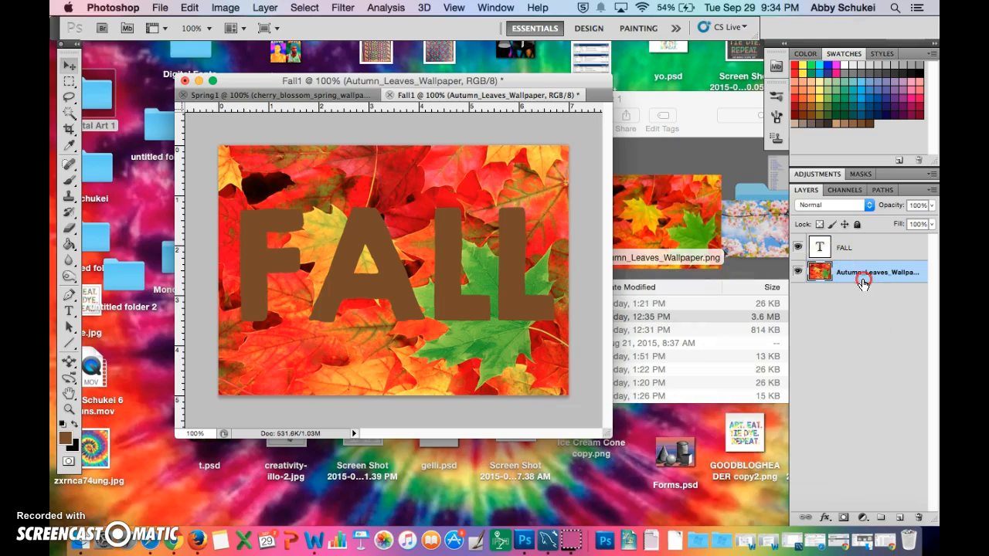
pyautogui.rightClick(863, 278)
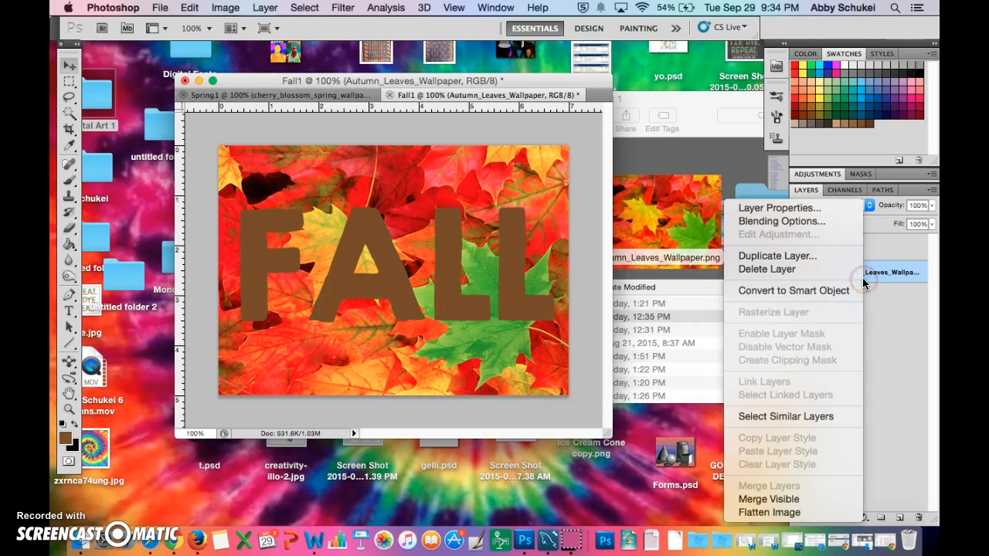
pyautogui.click(894, 350)
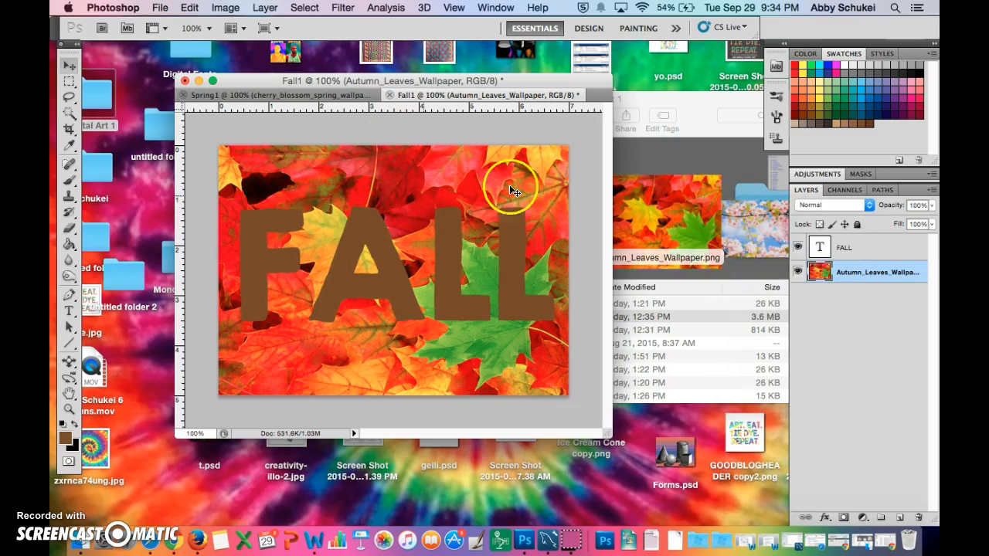
# - Place the autumn leaves layer above FALL as a clipping mask and shift the photo slightly within the letters
pyautogui.moveTo(873, 279); pyautogui.dragTo(866, 242)
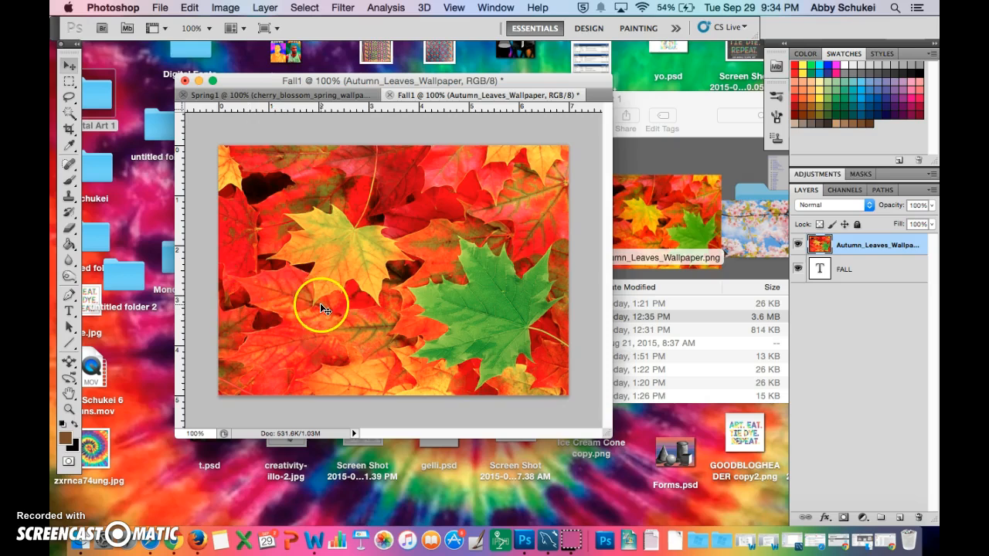
pyautogui.keyDown('alt'); pyautogui.click(853, 257); pyautogui.keyUp('alt')
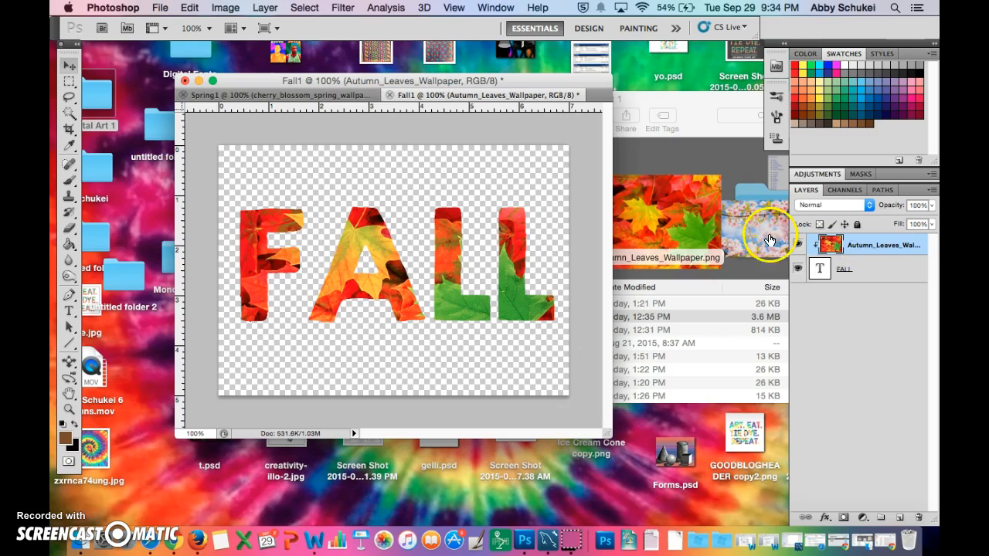
pyautogui.moveTo(339, 281)
pyautogui.mouseDown()
pyautogui.moveTo(324, 254)
pyautogui.moveTo(347, 230)
pyautogui.moveTo(290, 246)
pyautogui.moveTo(331, 271)
pyautogui.mouseUp()
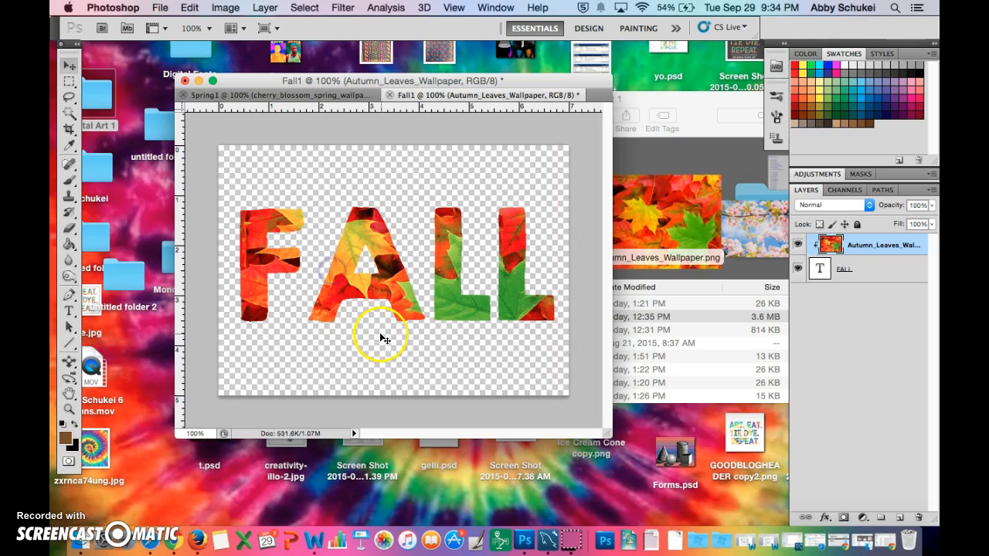
# - Save a copy of the FALL composition to the Desktop as Fall1.png in PNG format, accepting the PNG options
pyautogui.click(160, 7)
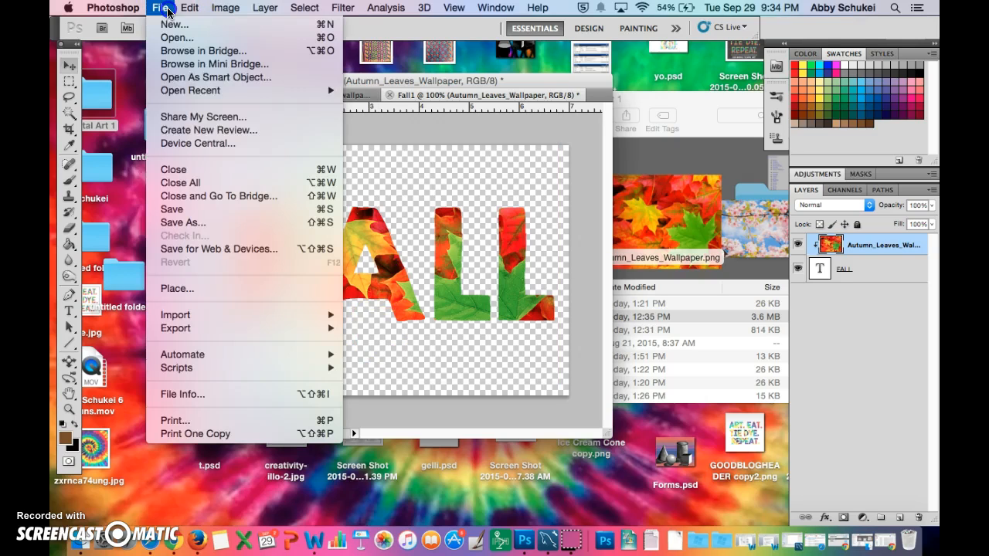
pyautogui.click(195, 224)
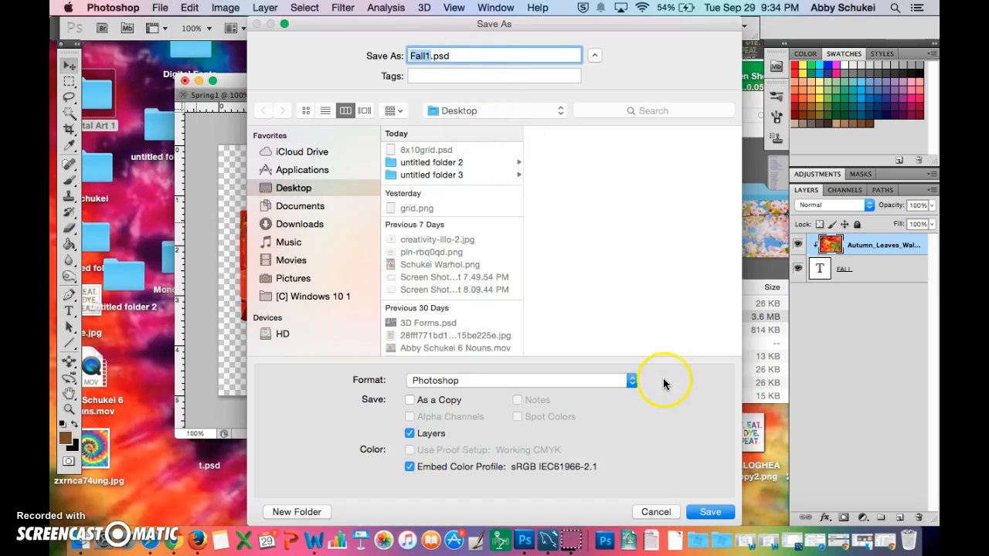
pyautogui.click(633, 380)
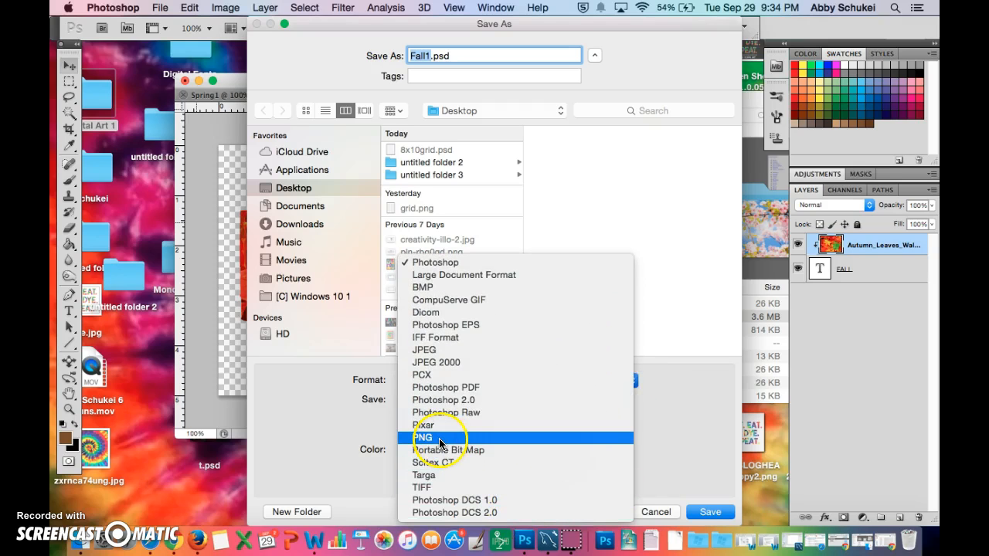
pyautogui.click(439, 439)
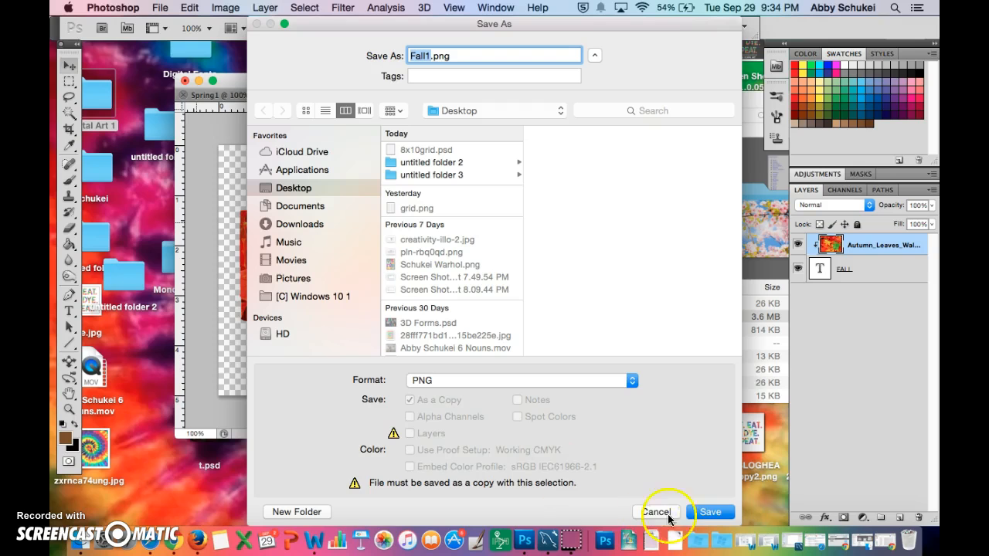
pyautogui.click(708, 512)
pyautogui.click(539, 190)
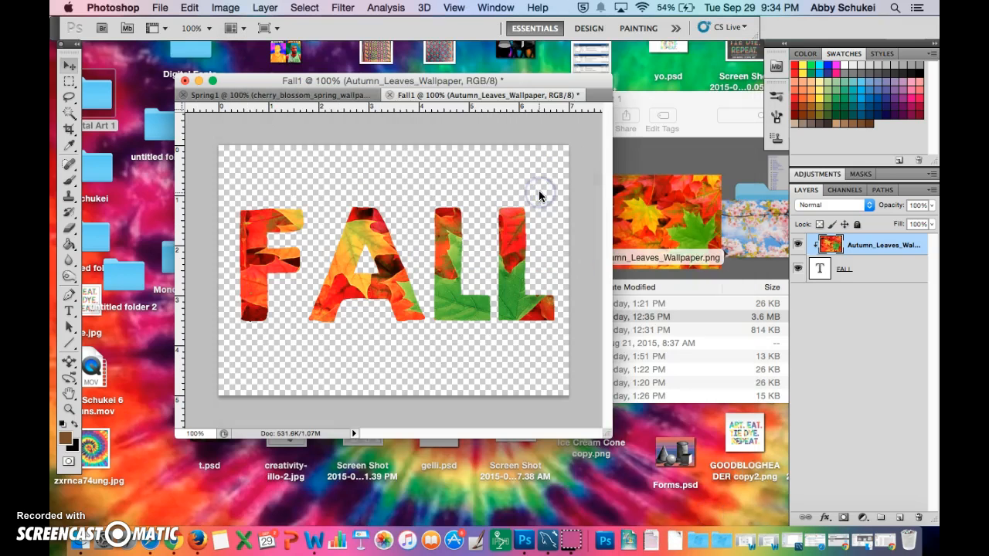